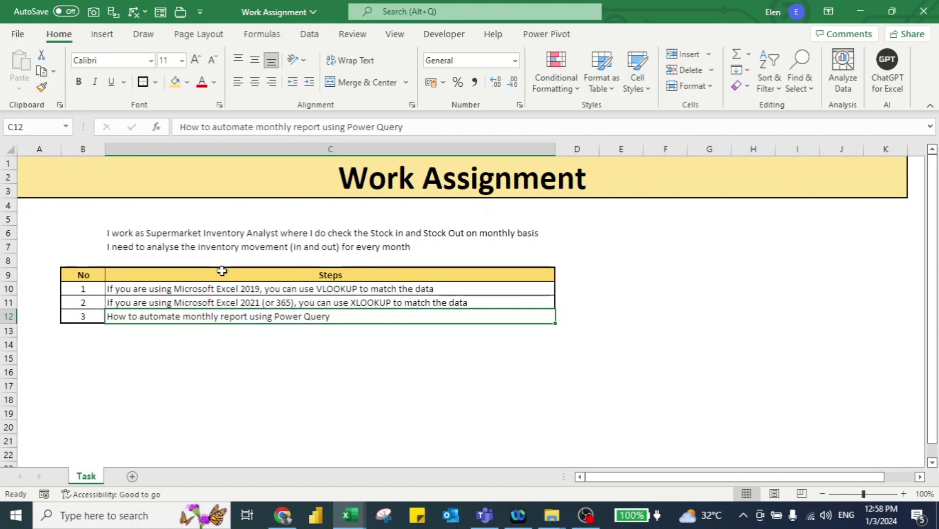
- Switch from the work assignment workbook to the "Stock in - December 2023" workbook
key(alt+Tab)
key(alt+Tab)
key(alt+Tab)
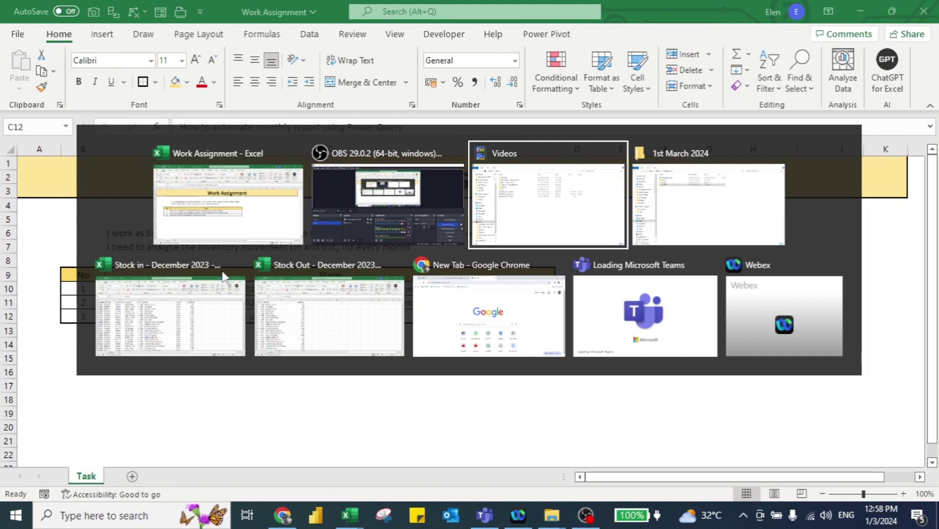
key(alt+Down)
key(alt+Left)
key(alt+Left)
key(alt+Left)
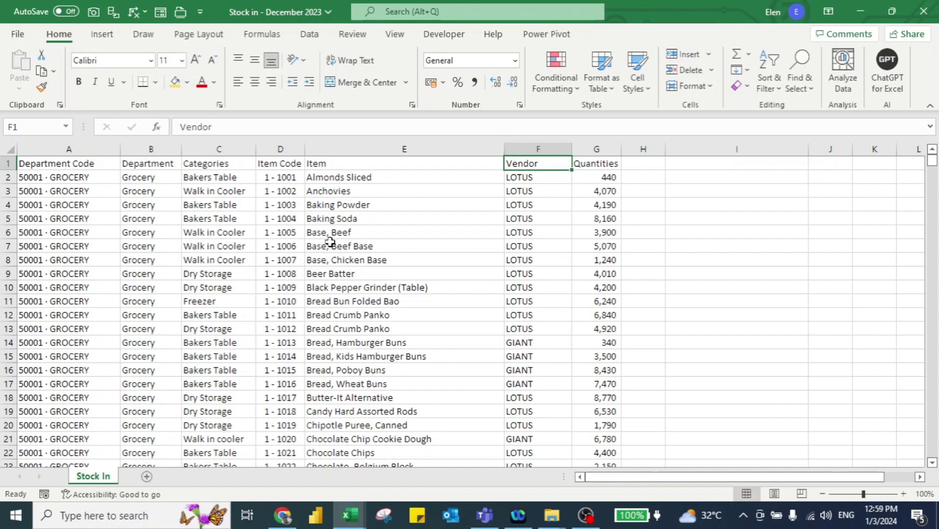
- Review the item codes and quantities in the "Stock Out - December 2023" workbook, and return to "Stock in - December 2023"
key(alt+Tab)
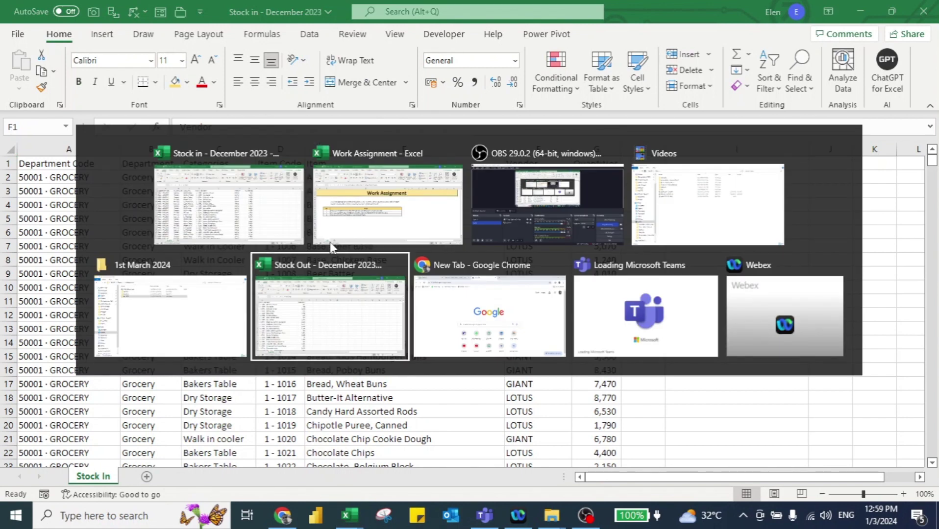
click(294, 277)
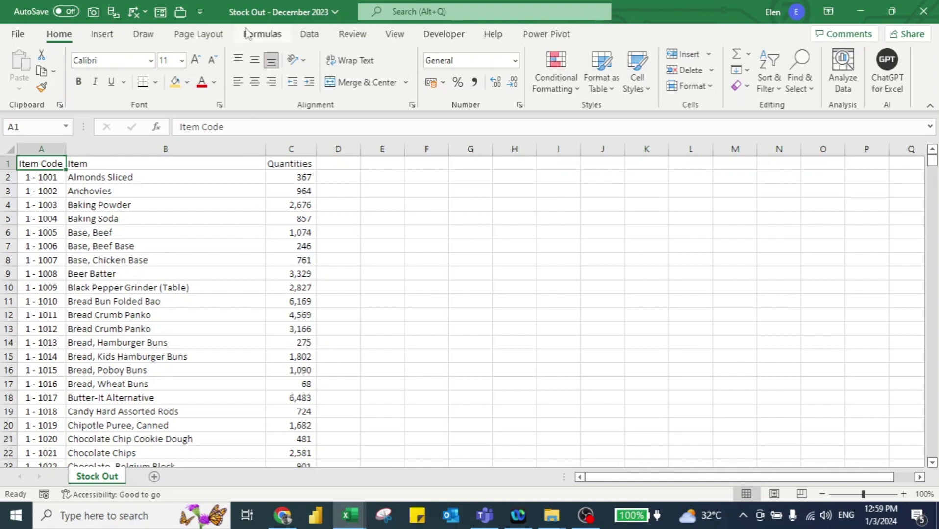
key(alt+Tab)
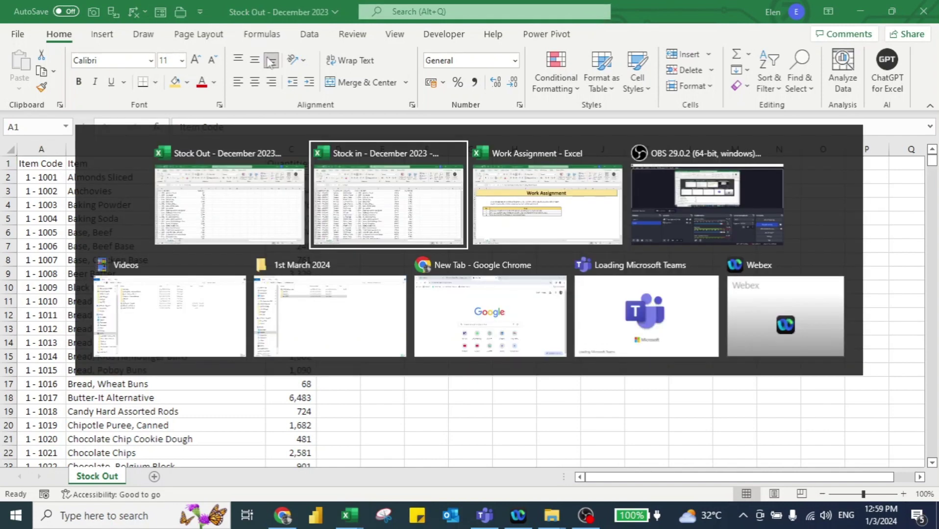
click(363, 183)
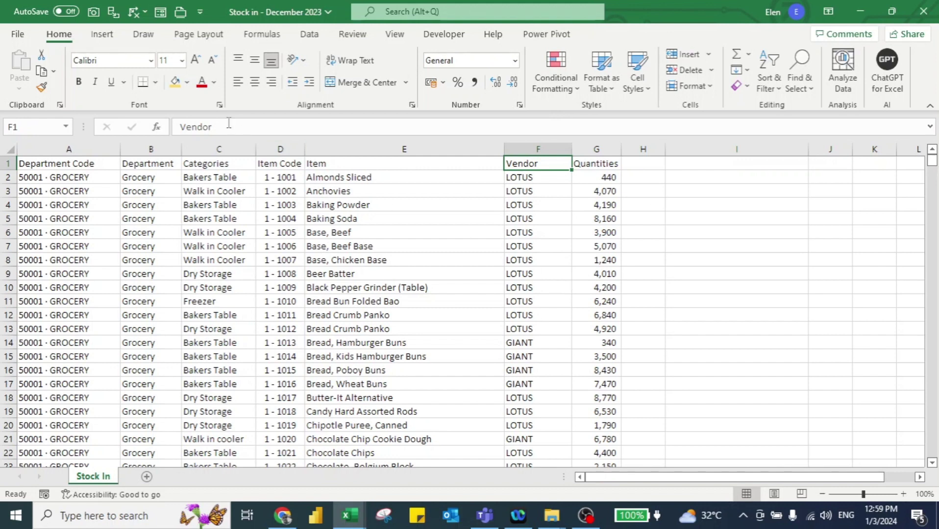
- Check the Office account page for the installed product and version, and return to the worksheet
click(13, 31)
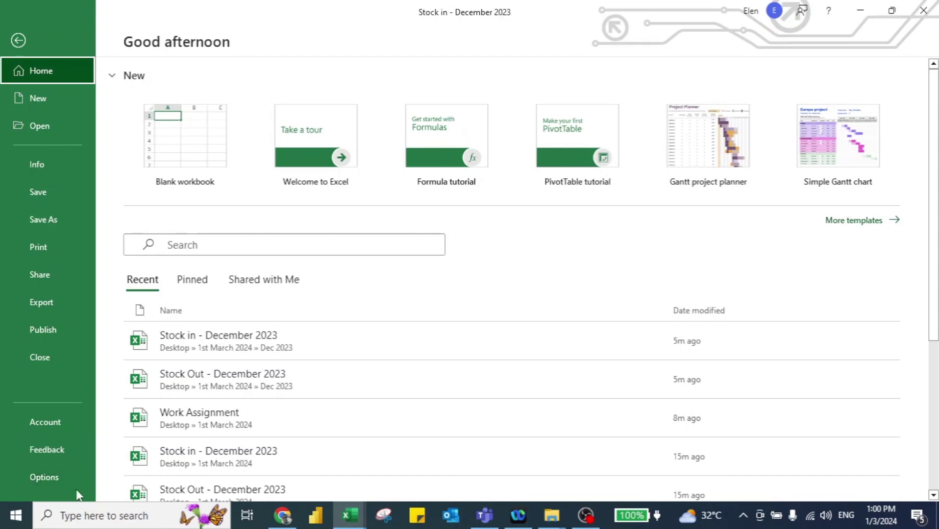
click(41, 421)
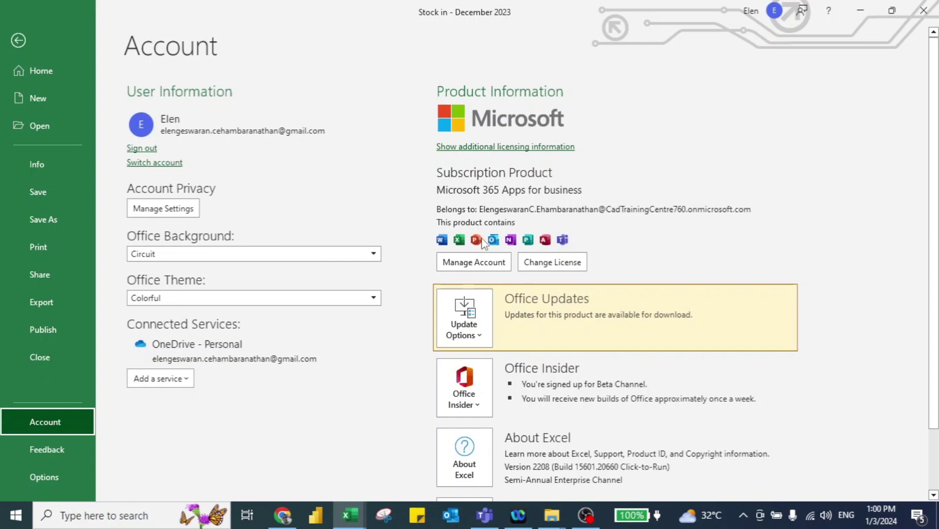
key(Escape)
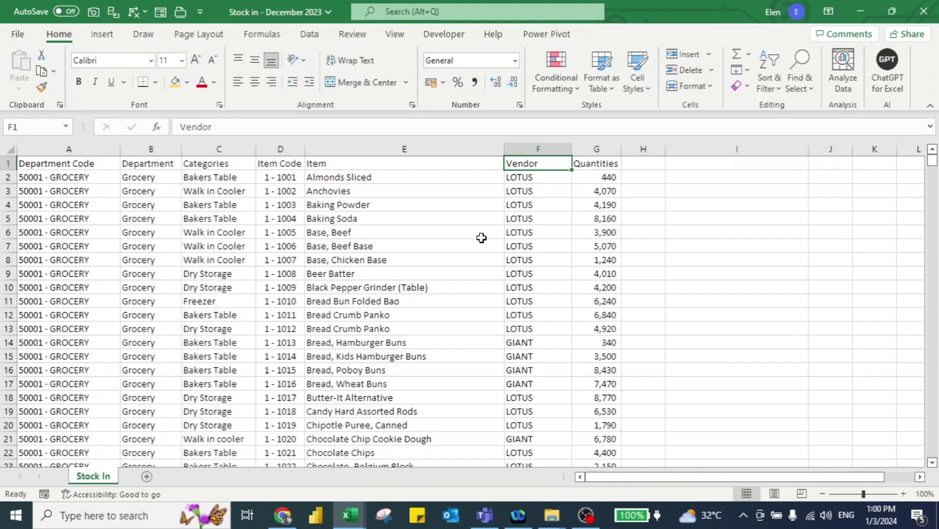
- Enter the header "Stock In" in cell I1
key(Right)
key(Right)
key(Right)
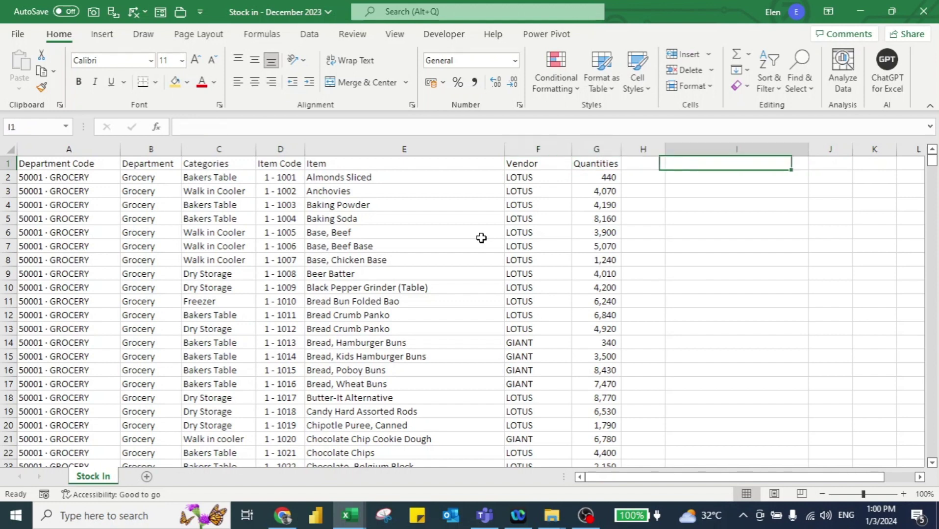
text(S)
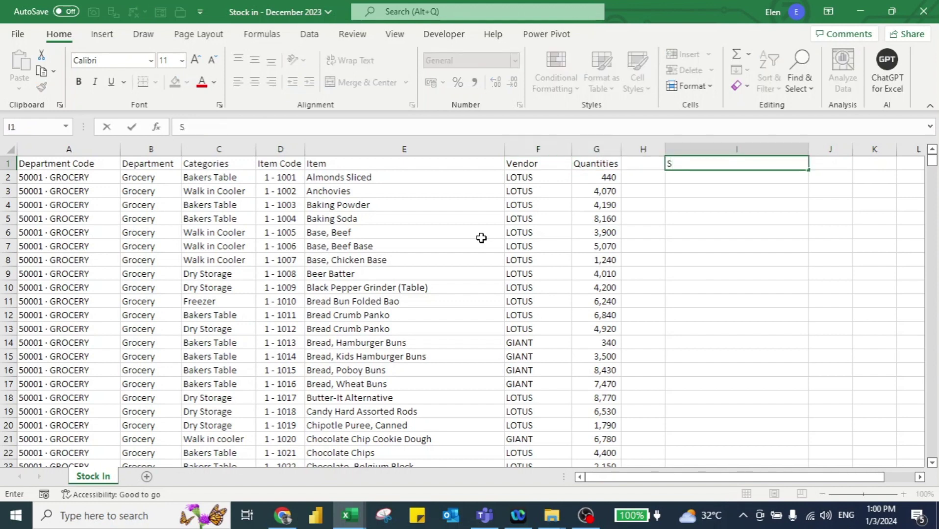
text(tock In)
key(Return)
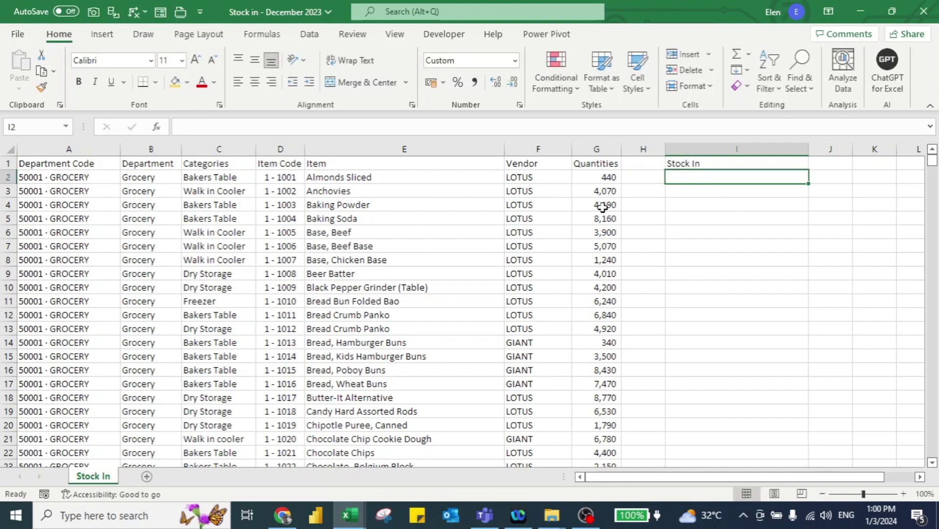
- Enter the formula =G2 in cell I2 to pull in the first item's quantity
text(=)
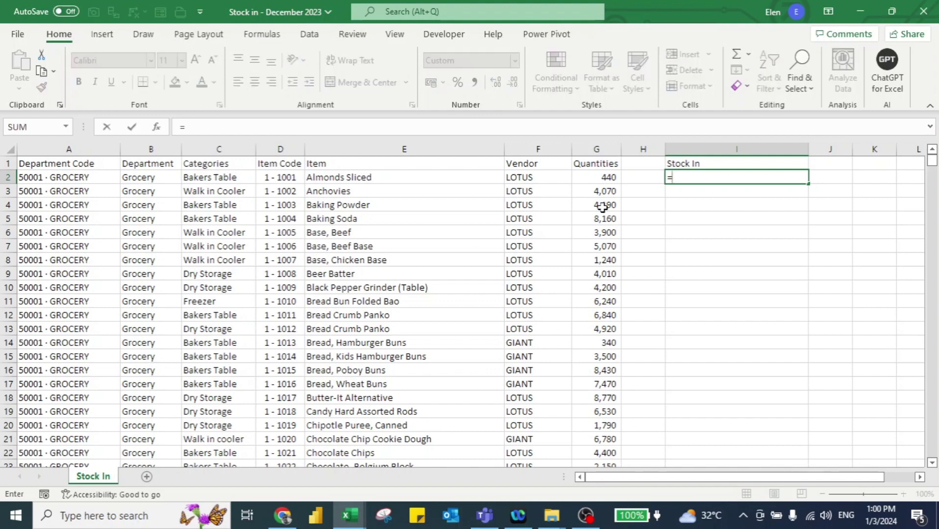
click(605, 177)
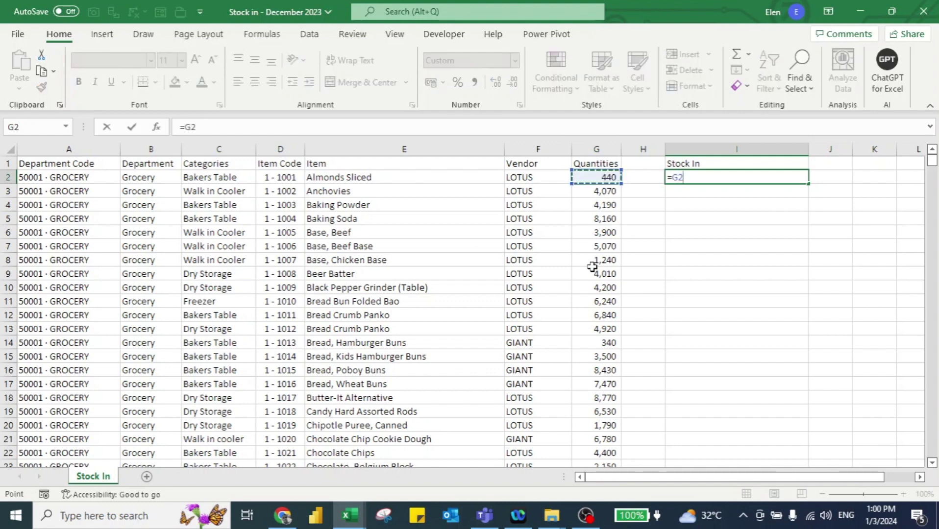
key(Return)
- Fill the Stock In formula from I2 down to the last data row, I783
key(Left)
key(Left)
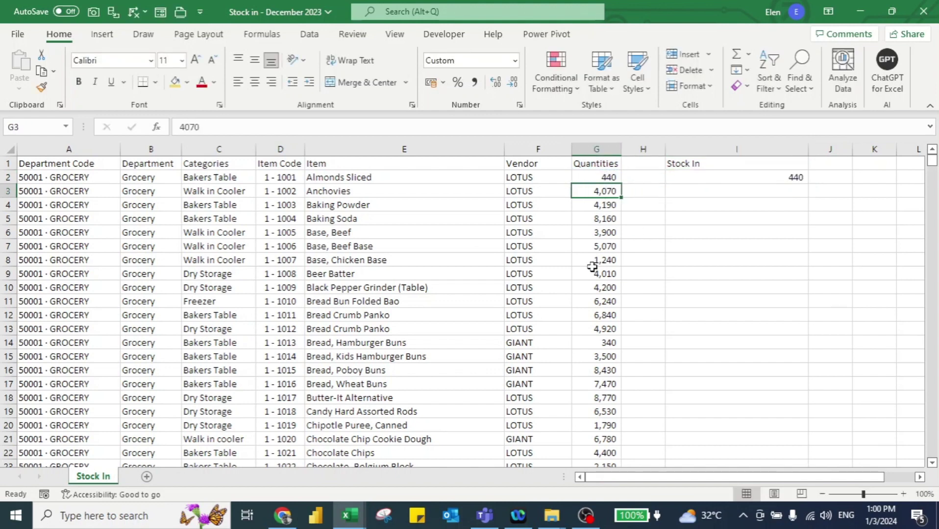
key(ctrl+Down)
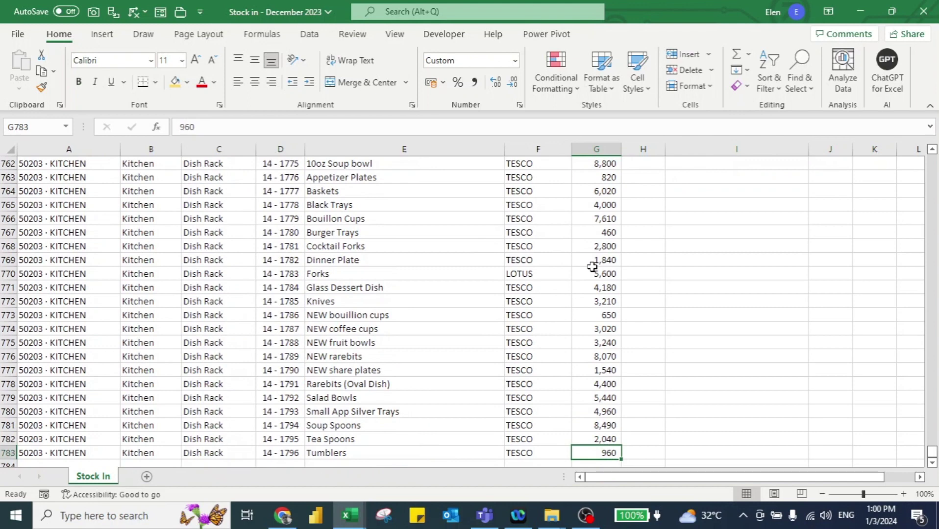
key(Right)
key(Right)
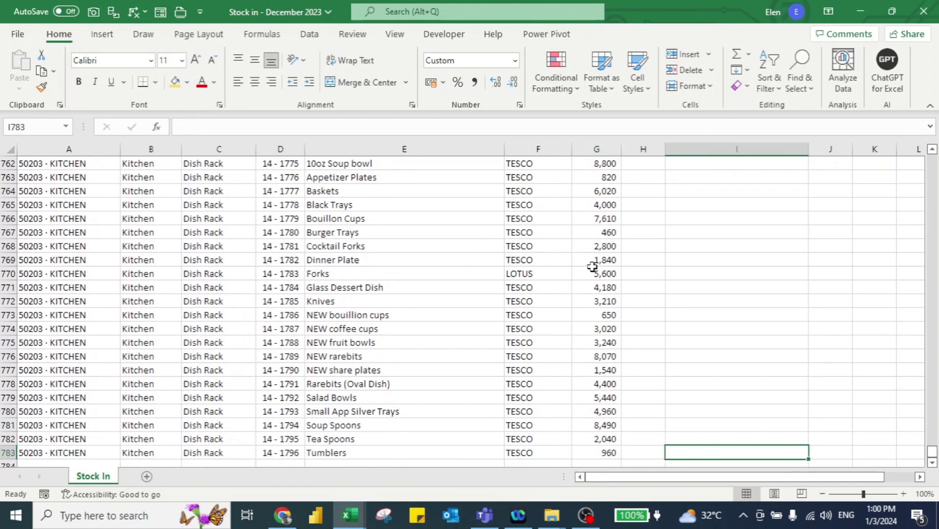
key(ctrl+shift+Up)
key(ctrl+d)
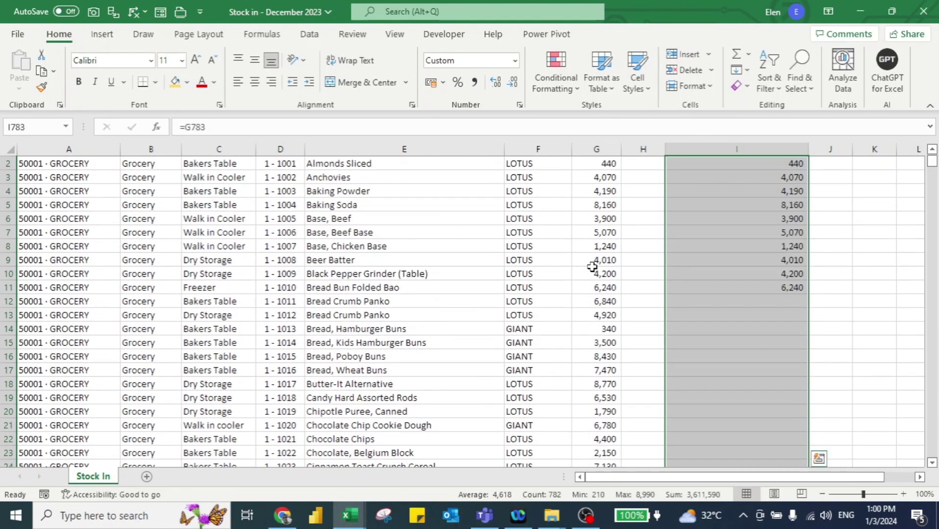
key(ctrl+shift+Down)
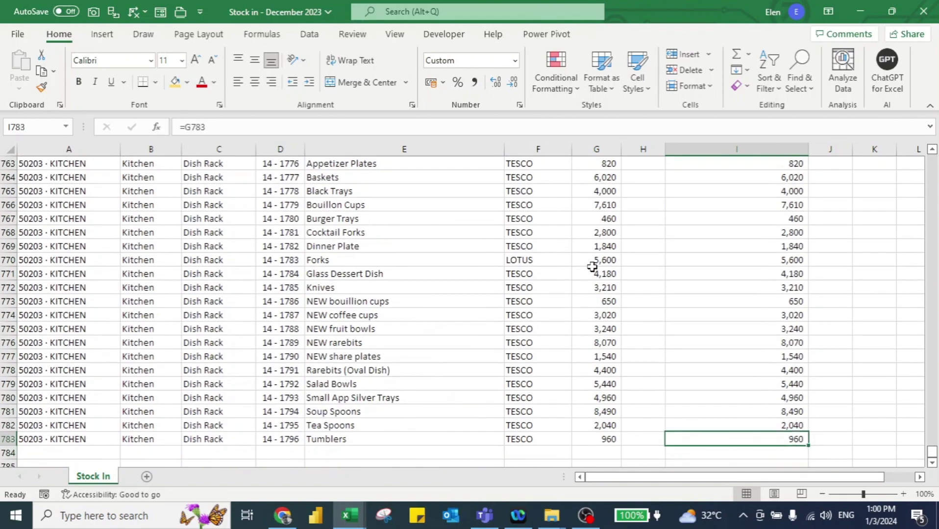
key(ctrl+Up)
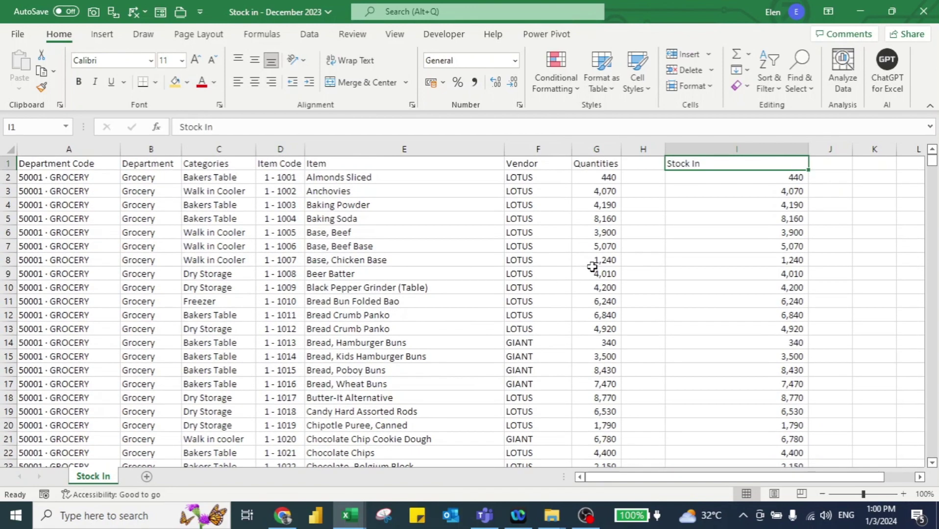
- Enter the header "Stock Out" in cell J1
key(Right)
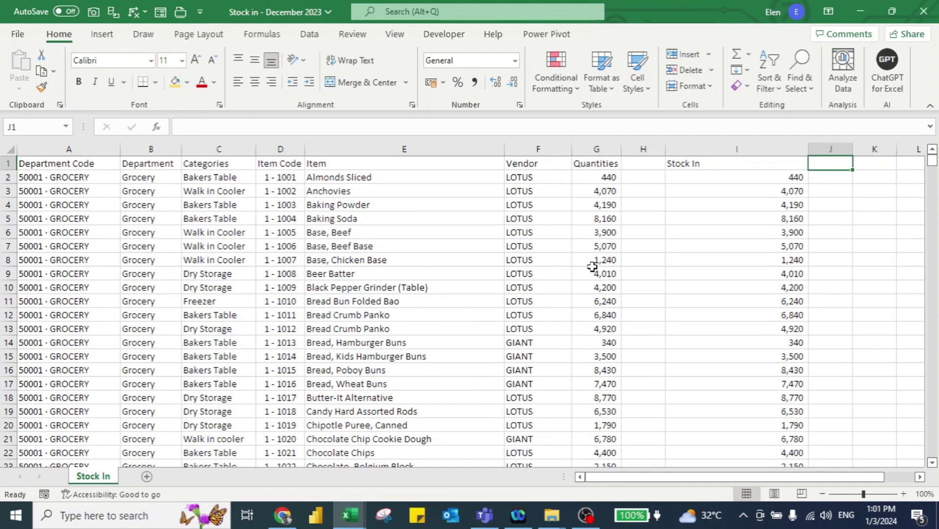
text(Stock O)
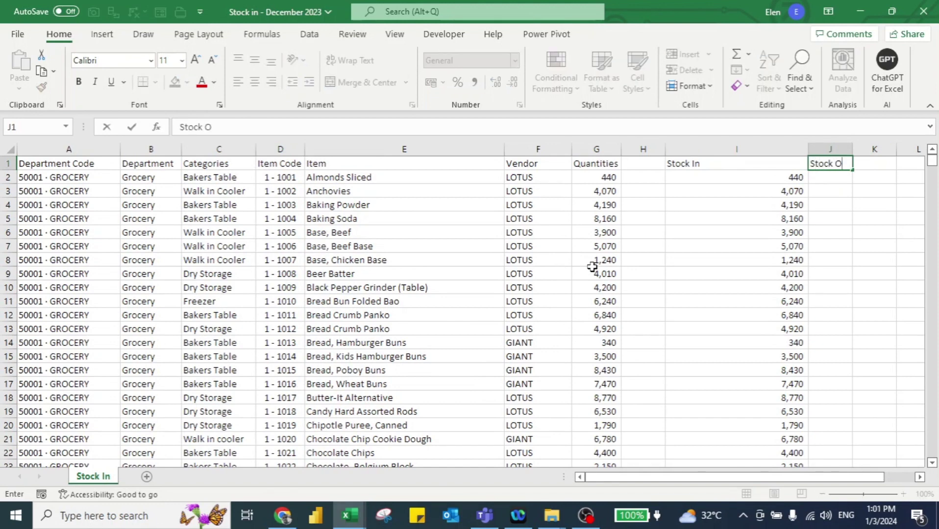
text(ut)
key(Return)
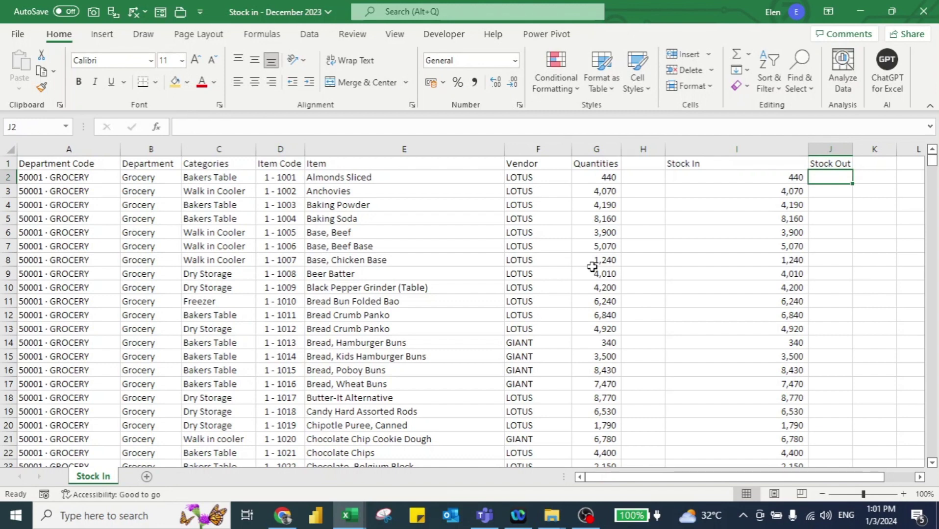
- Start a VLOOKUP formula in cell J2 with the item code in D2 as the lookup value
text(=vl)
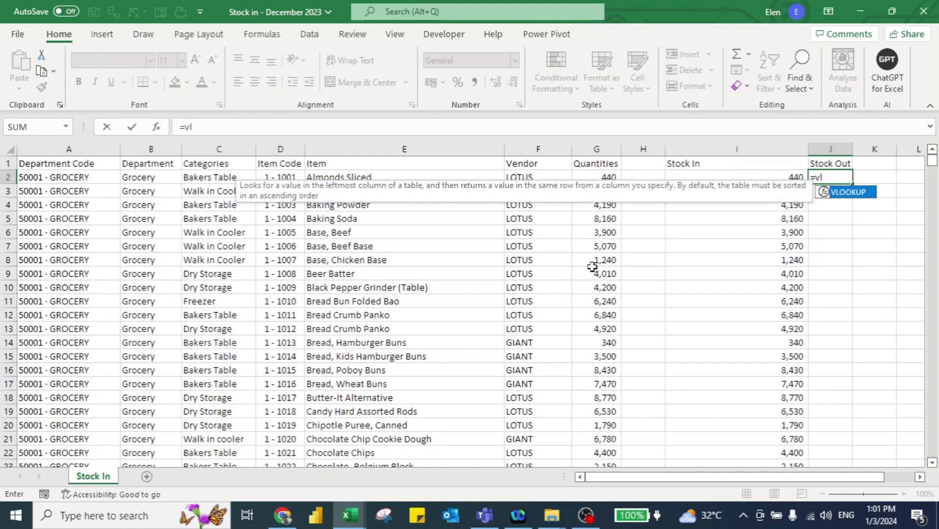
key(Tab)
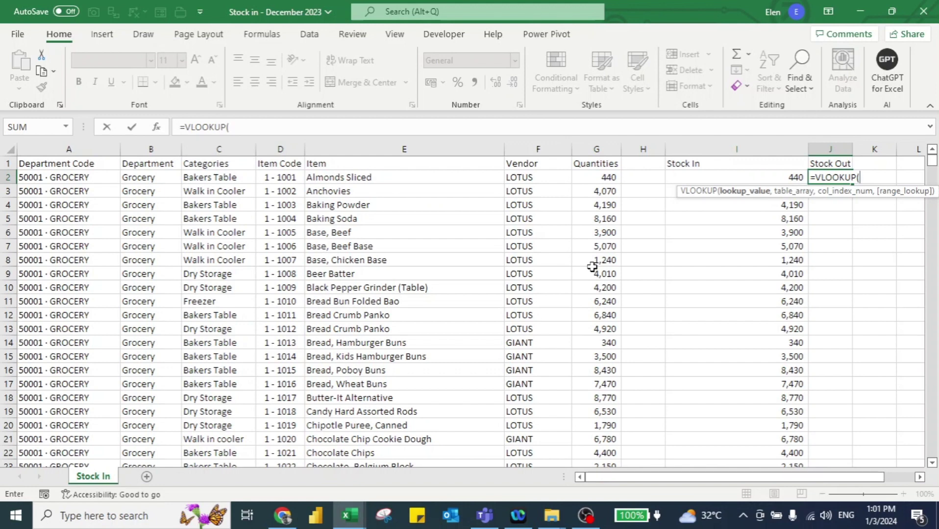
key(alt+Tab)
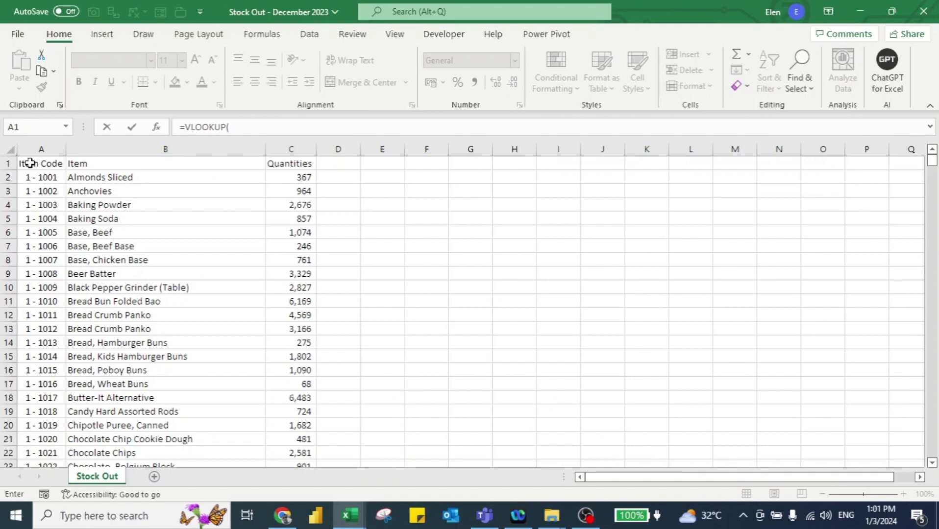
key(alt+Tab)
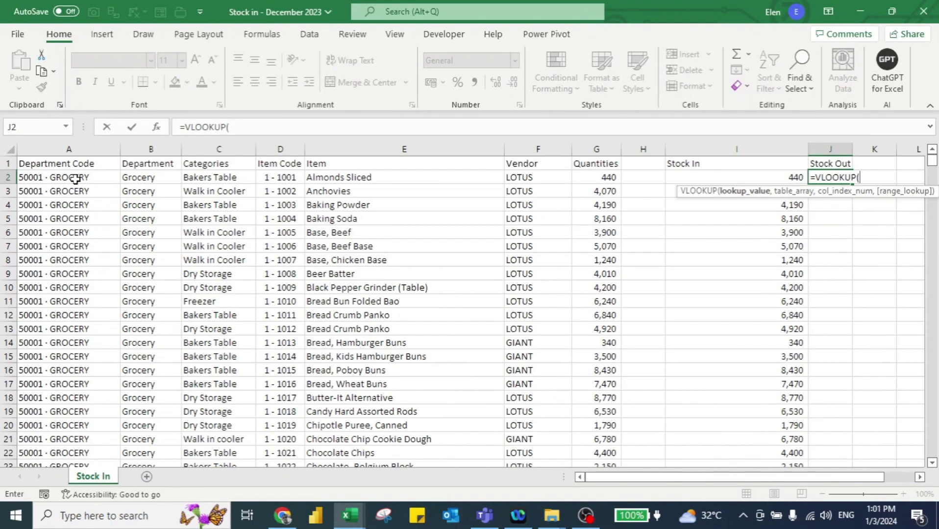
click(282, 179)
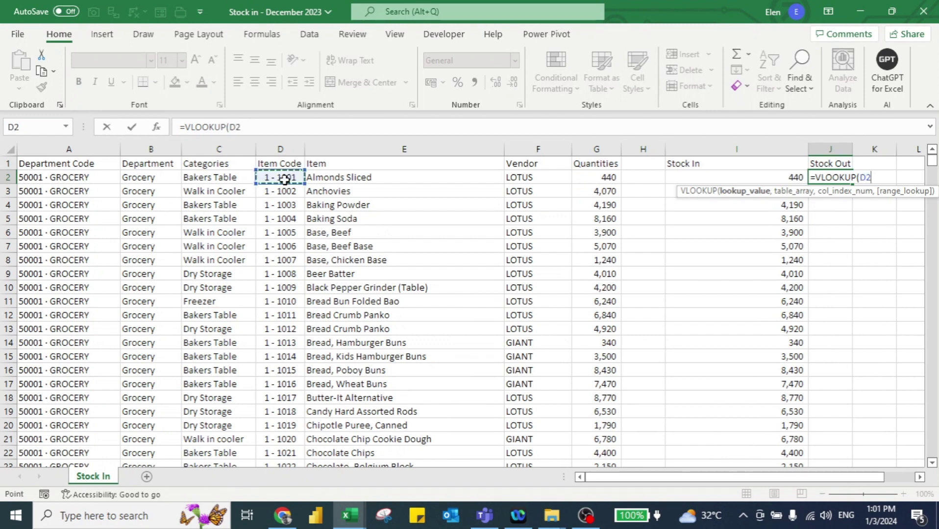
text(,)
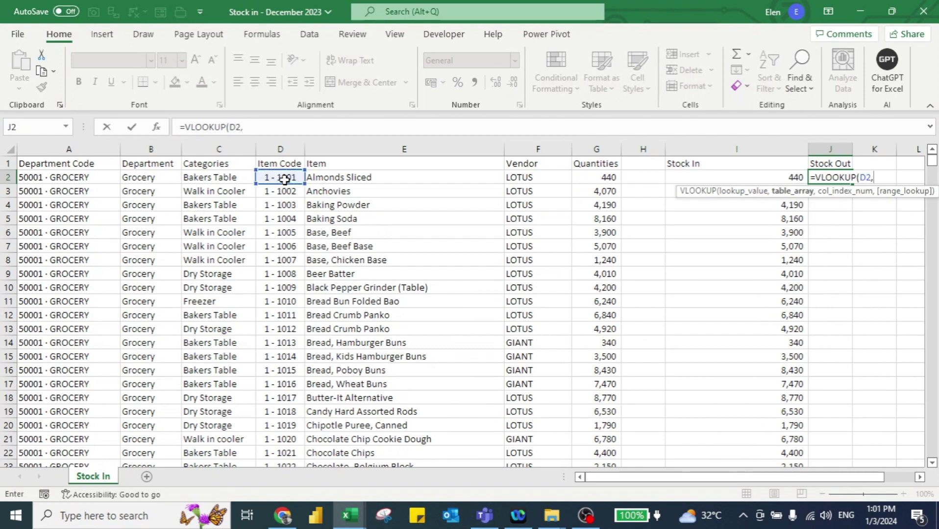
- Complete the VLOOKUP with columns A:C of the "Stock Out - December 2023" workbook, column index 3 and exact match 0
key(alt+Tab)
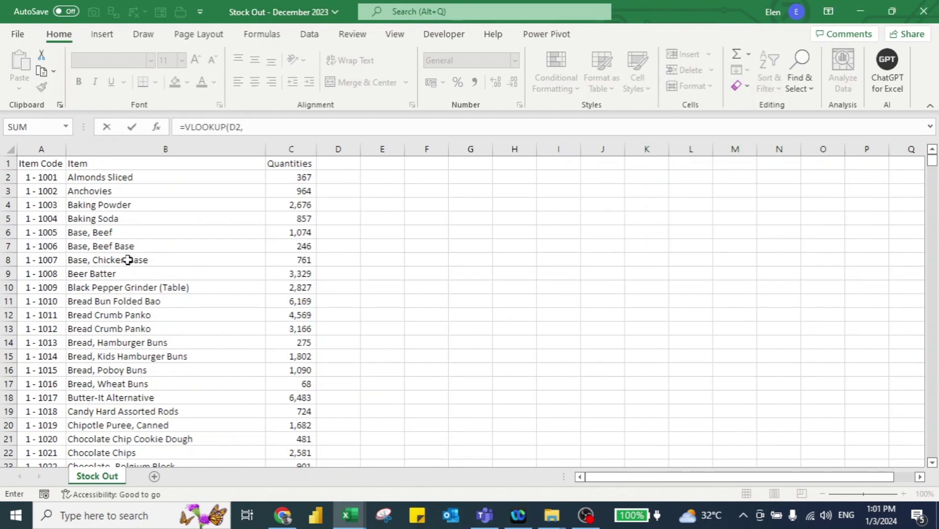
click(39, 150)
click(122, 150)
drag(122, 149, 291, 147)
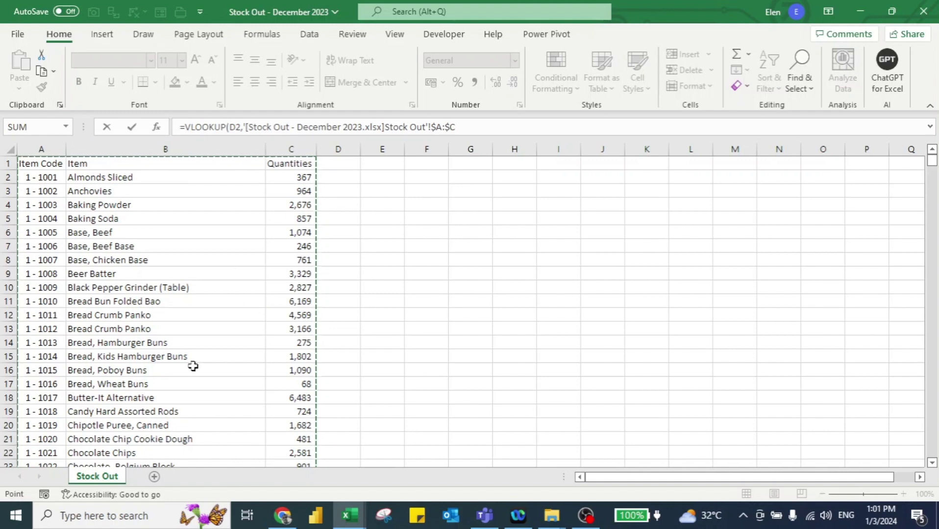
text(,)
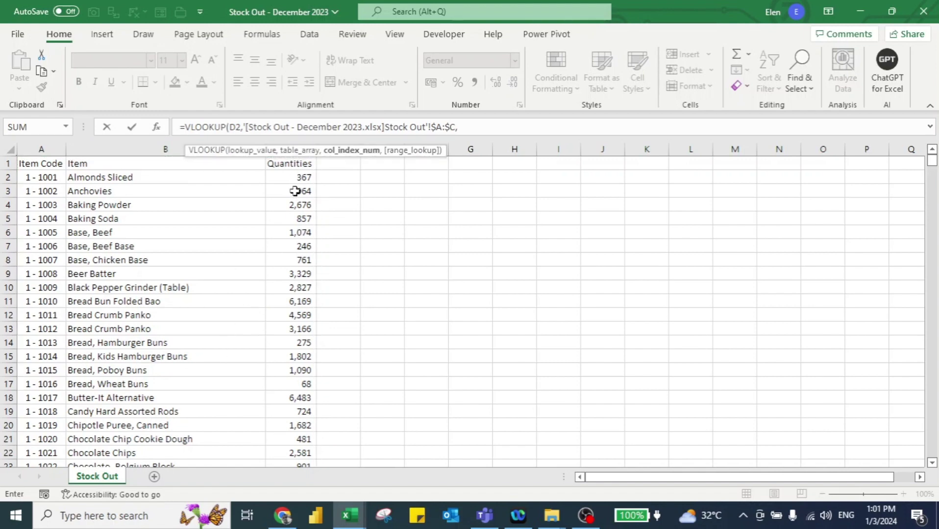
text(3,0)
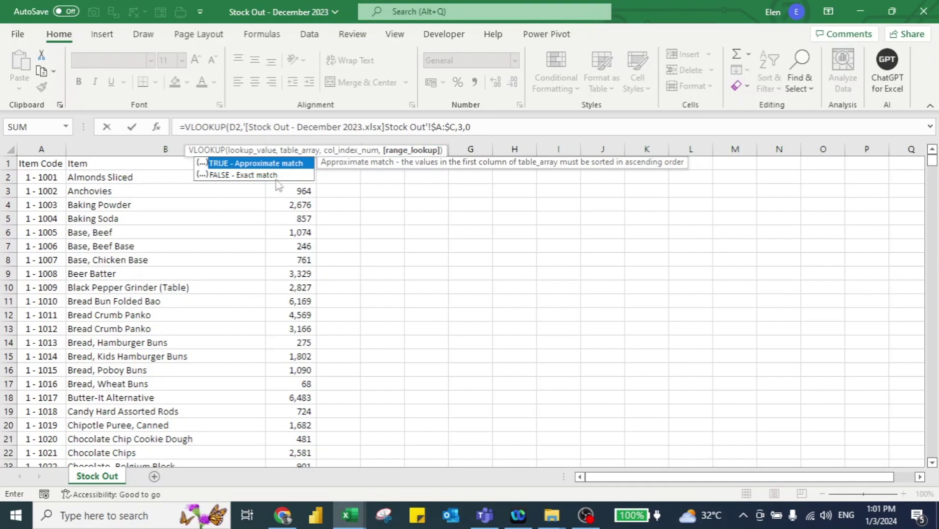
text())
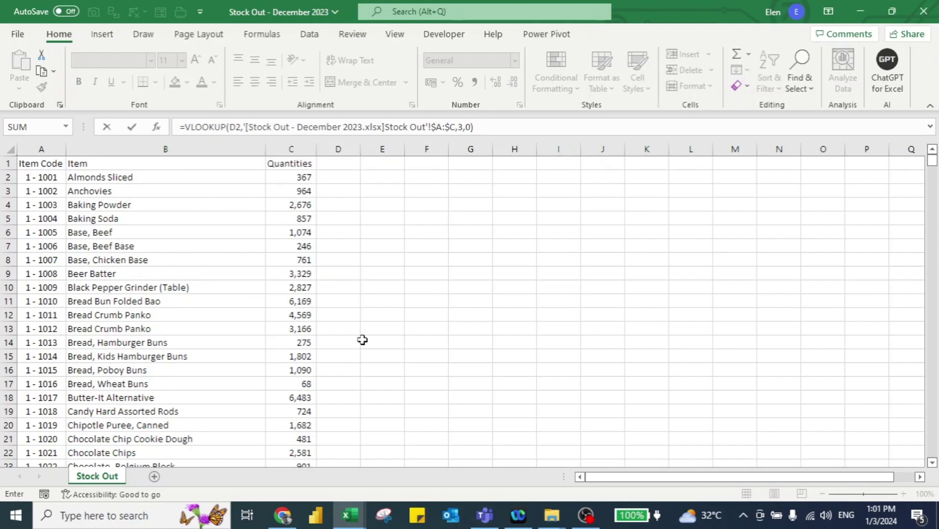
key(Return)
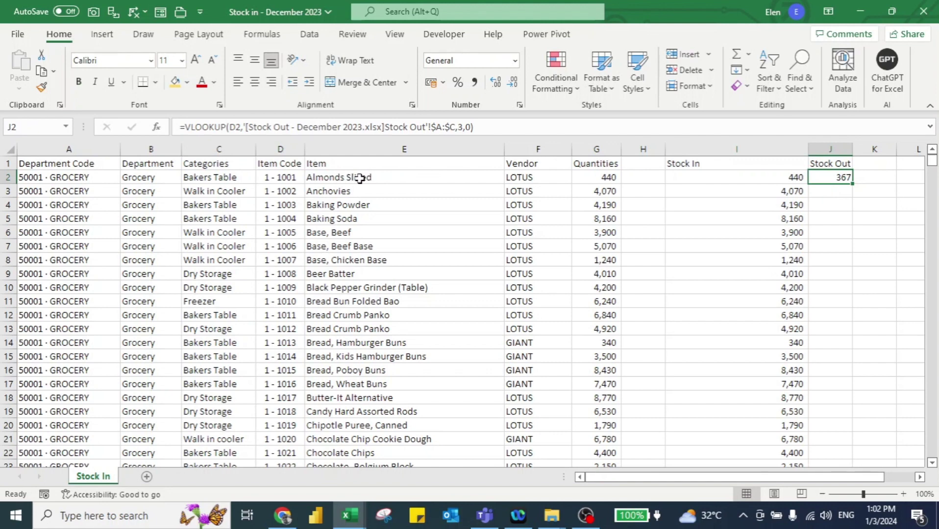
- Fill the Stock Out lookup from J2 down to the last data row and enter the formula =I2-J2 in K2
double_click(853, 182)
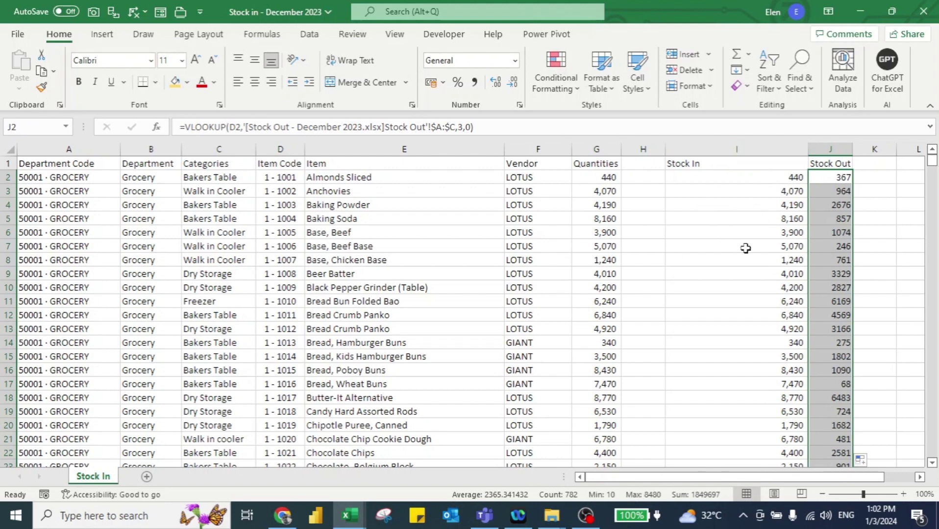
key(Up)
key(Right)
key(Down)
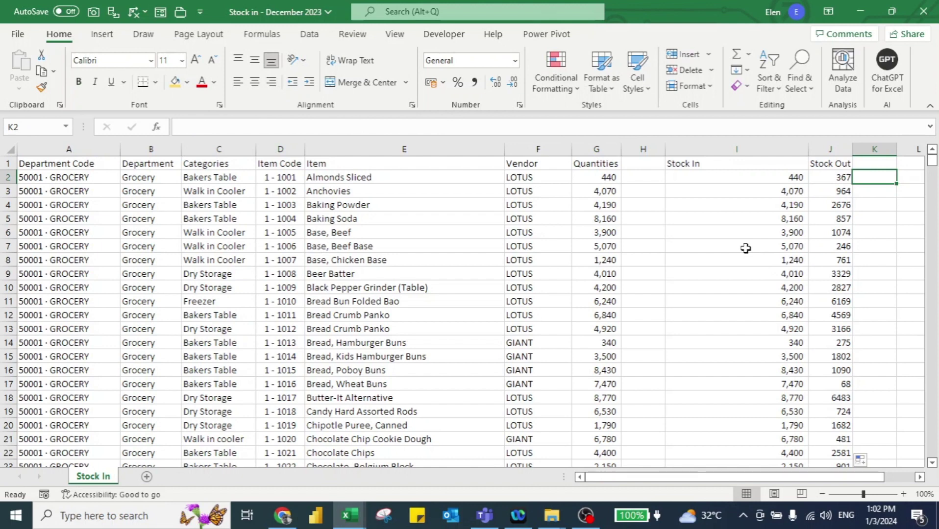
text(=)
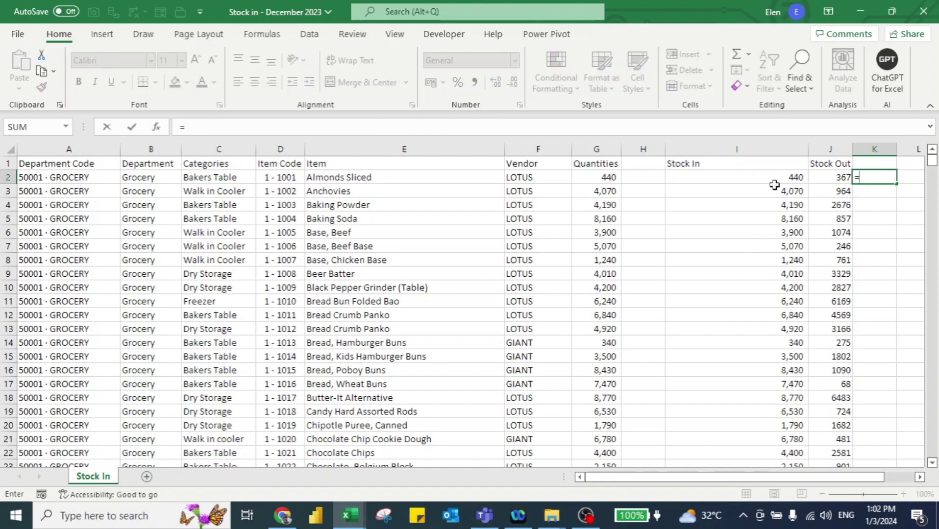
click(774, 182)
text(-)
key(Left)
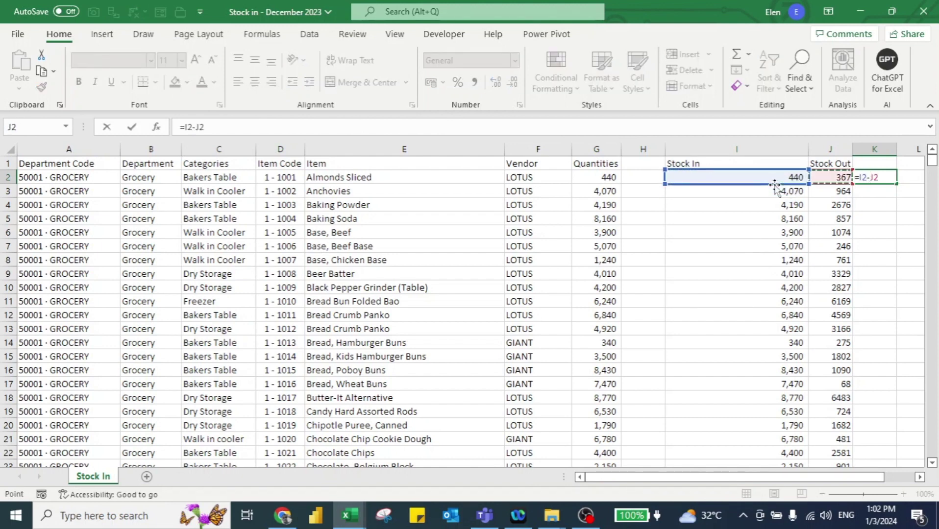
key(ctrl+Return)
- Fill the K2 subtraction formula down to the last data row and enter the header "Balance" in K1
scroll(774, 184, right, 1)
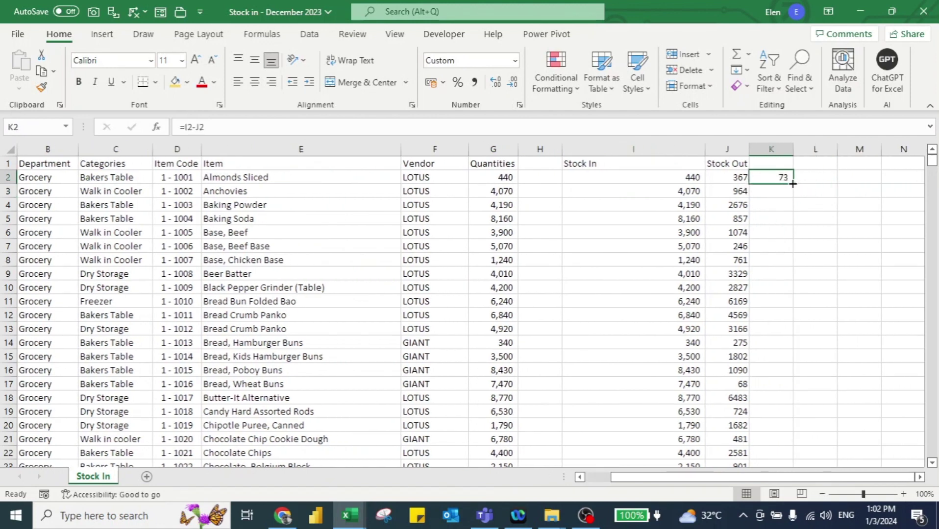
double_click(794, 182)
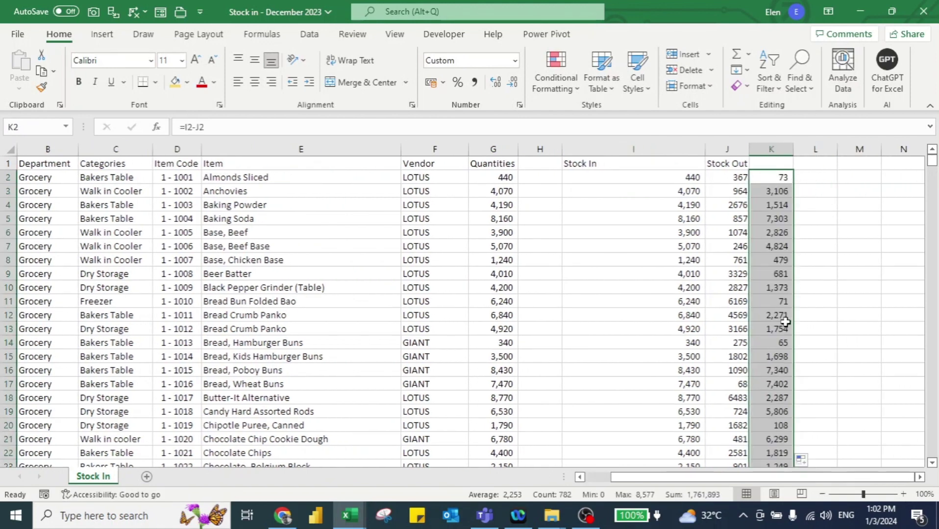
key(Up)
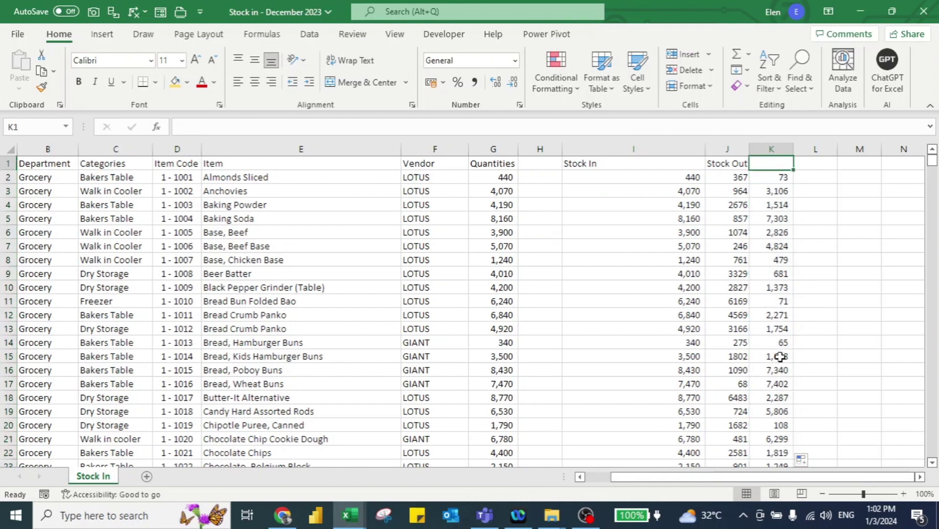
text(Balance)
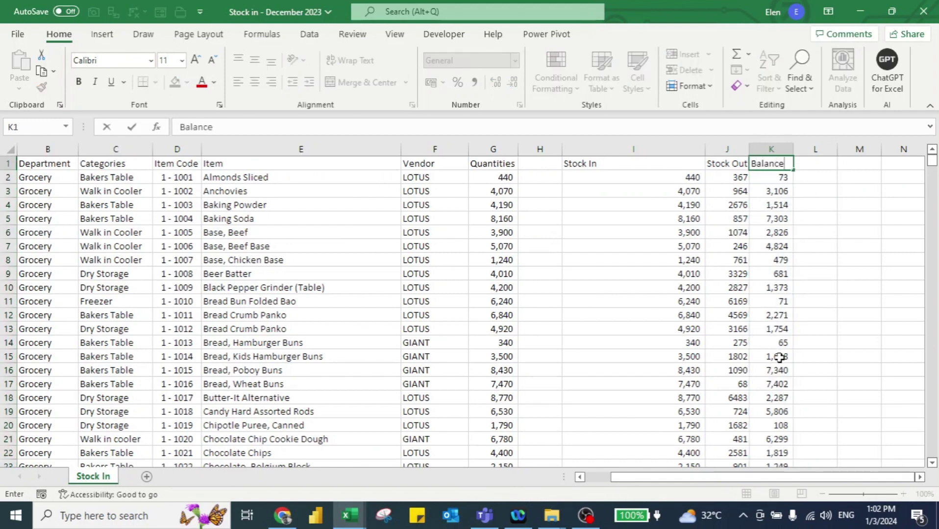
key(Return)
- Enter the formula =J2/I2 in cell L2 to divide Stock Out by Stock In
key(Right)
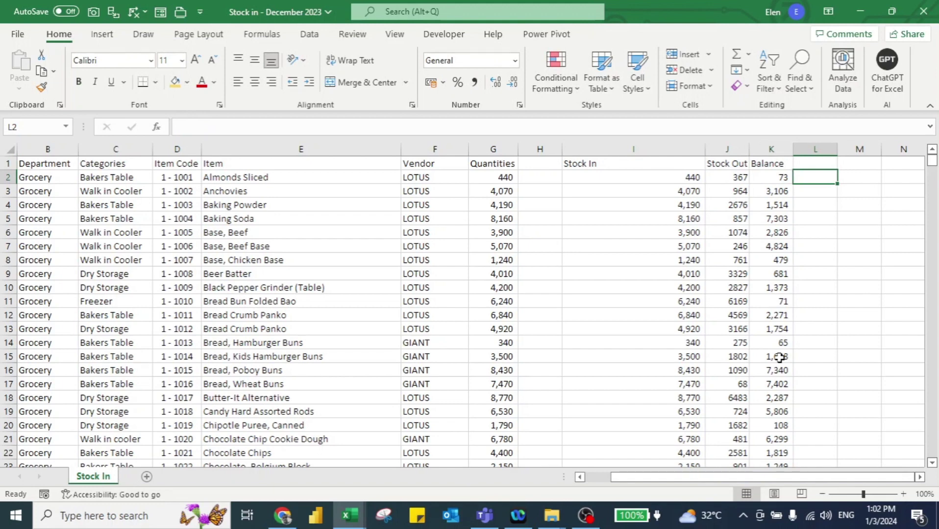
text(=)
click(737, 177)
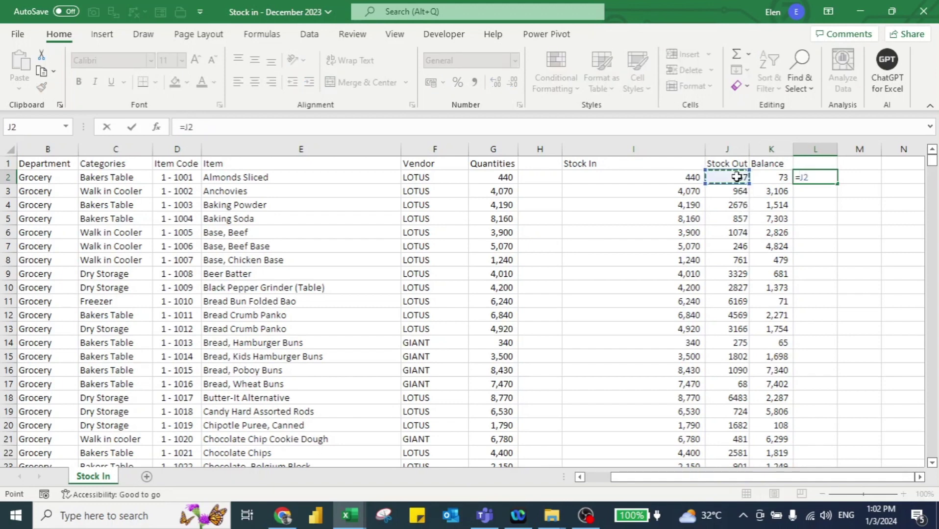
text(/)
click(677, 177)
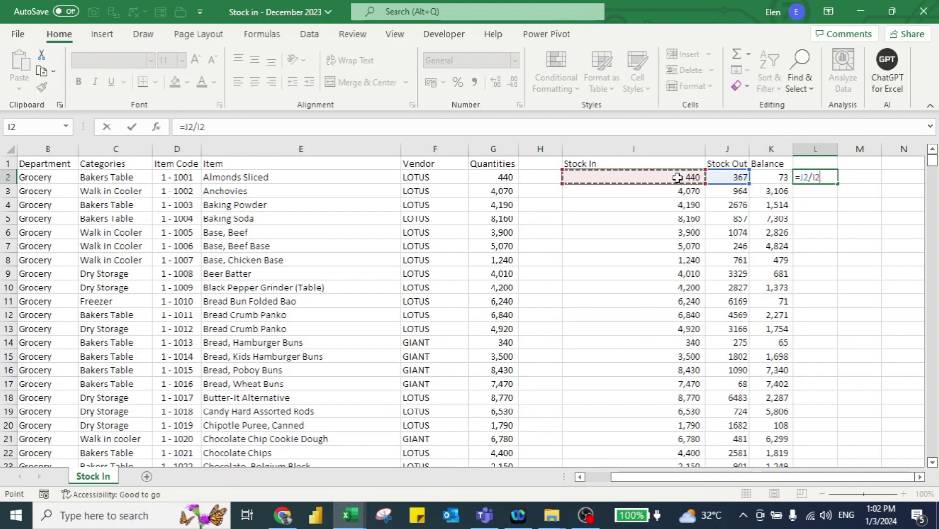
key(Return)
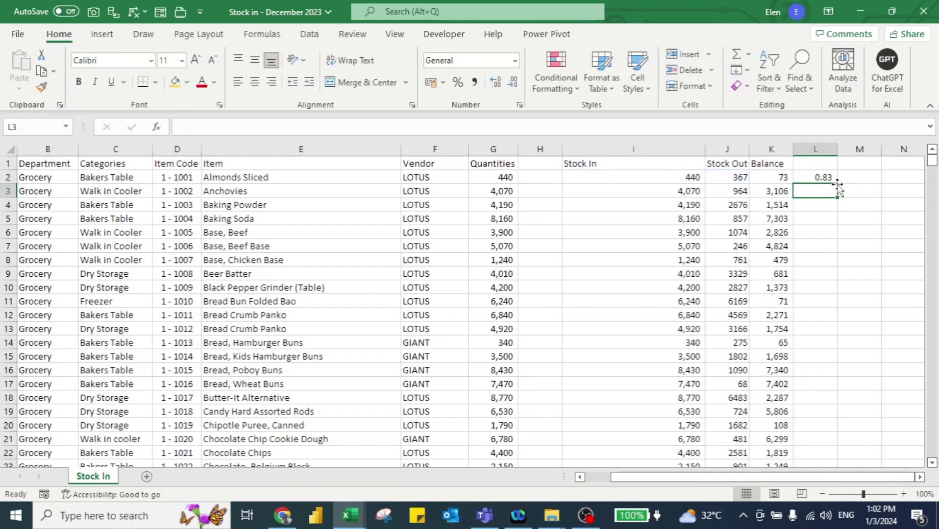
- Format L2 as a percentage and fill its formula down to the last data row
key(Up)
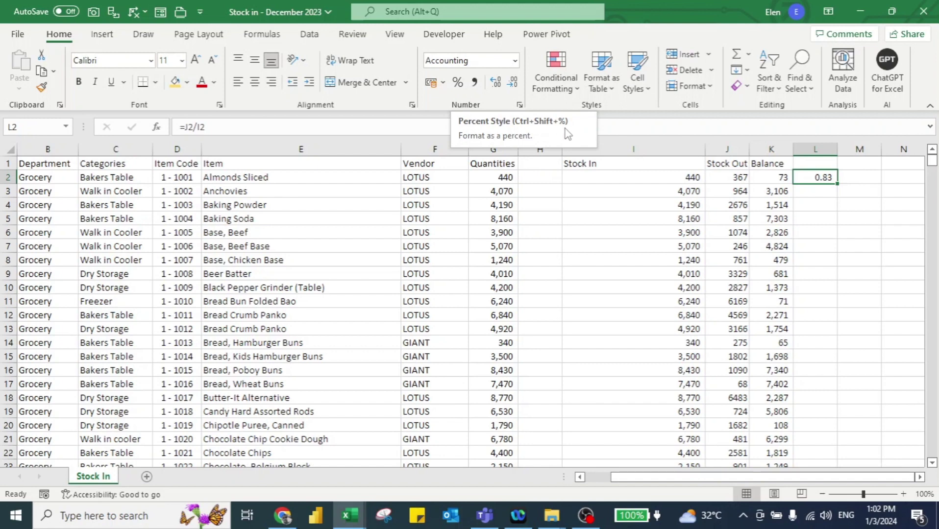
key(alt)
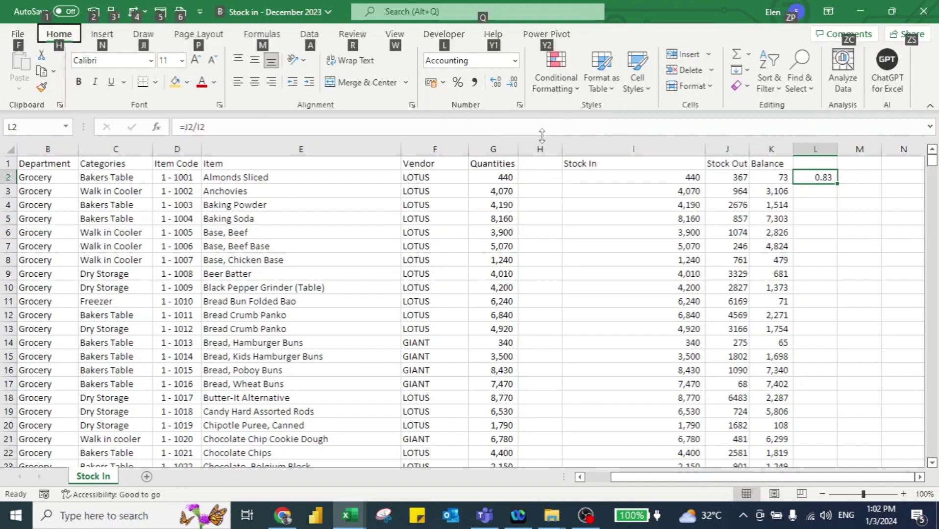
key(h)
key(p)
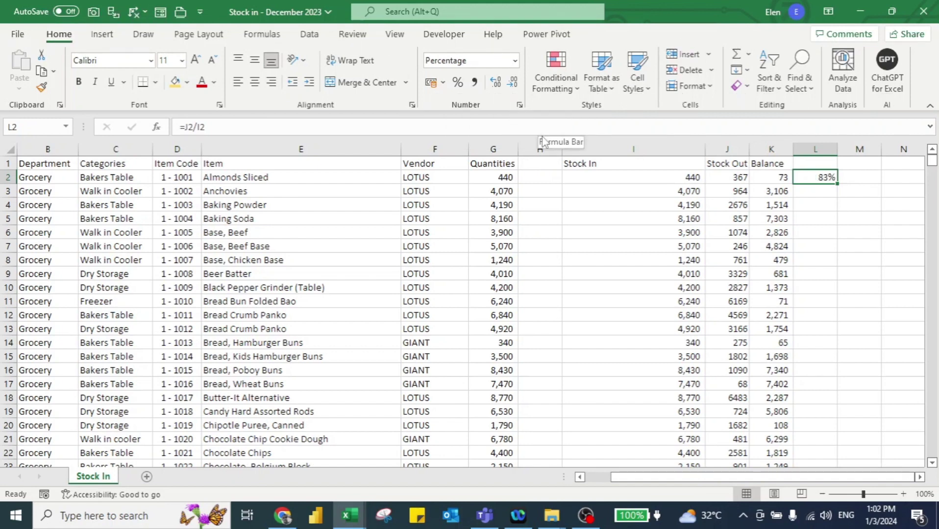
double_click(837, 182)
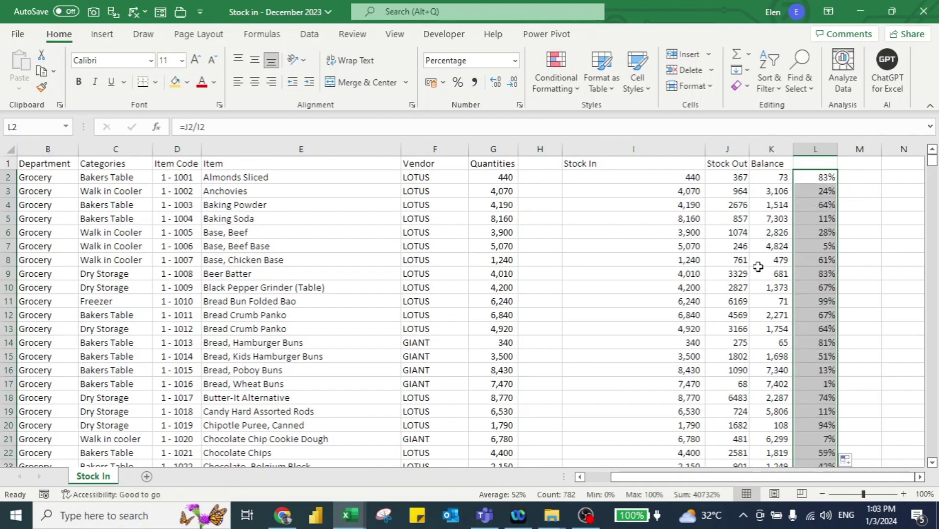
- Enter the formula =IF(L2>50%,"Good sales","Average Sales") in cell M2
key(Right)
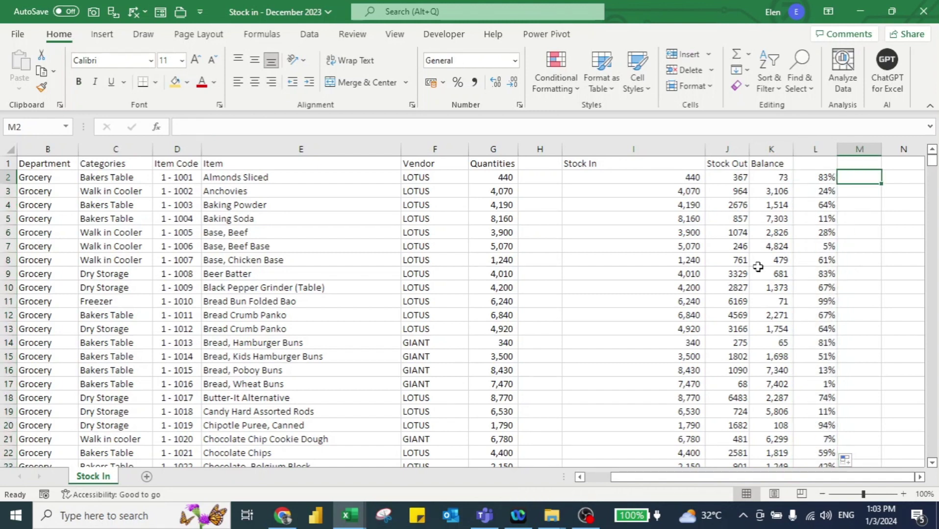
text(=)
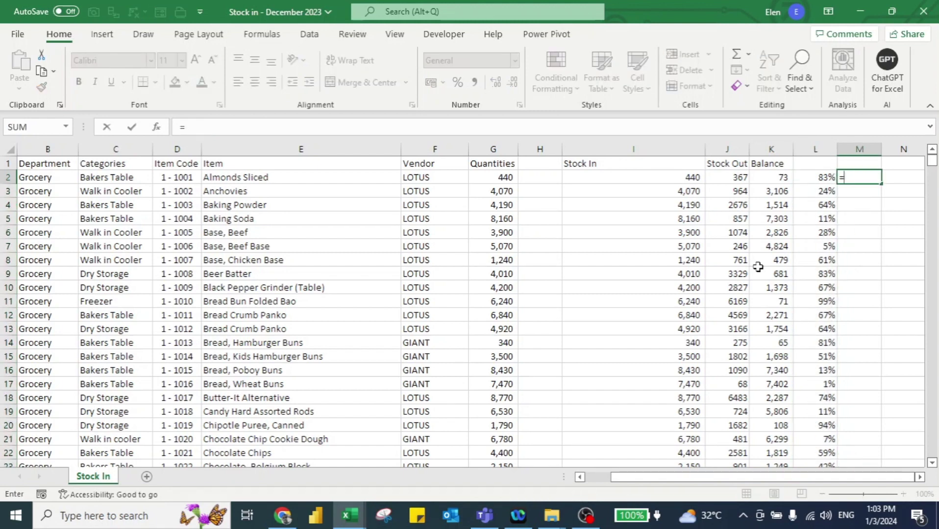
text(IF()
key(Left)
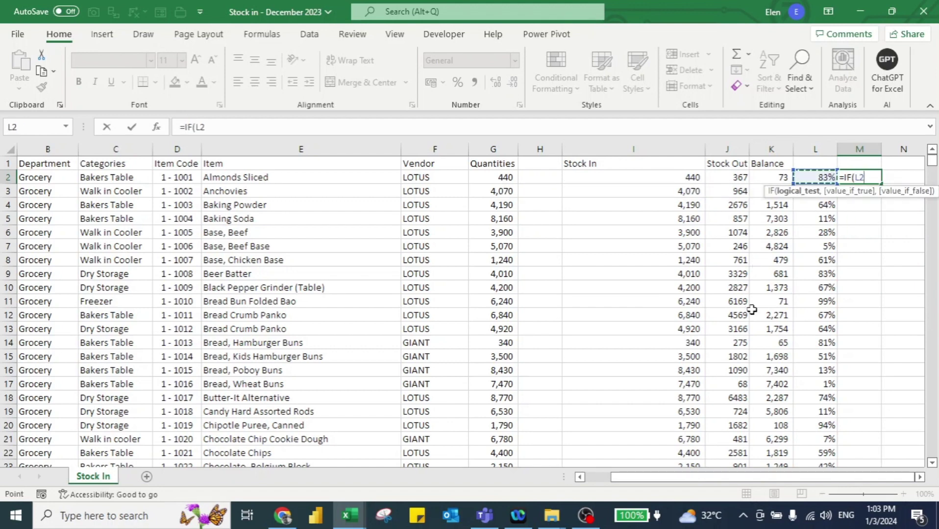
text(>50)
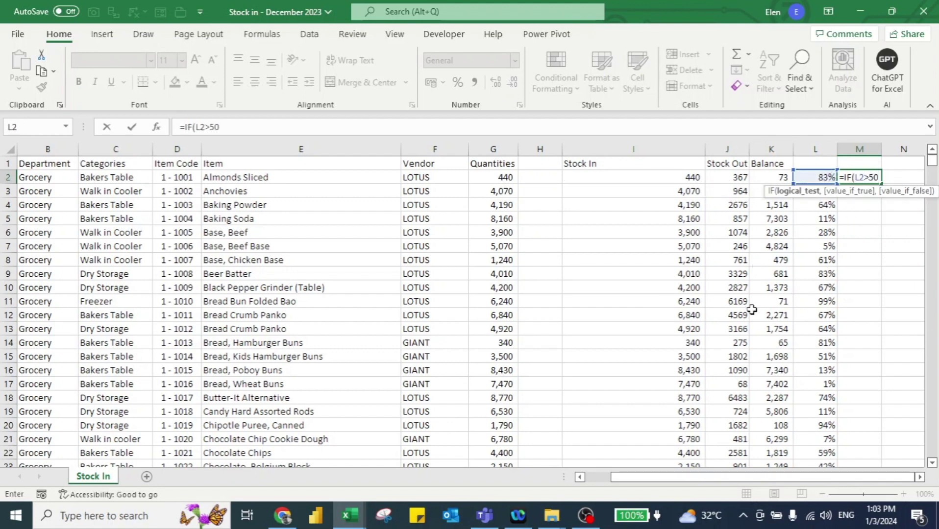
text(%,)
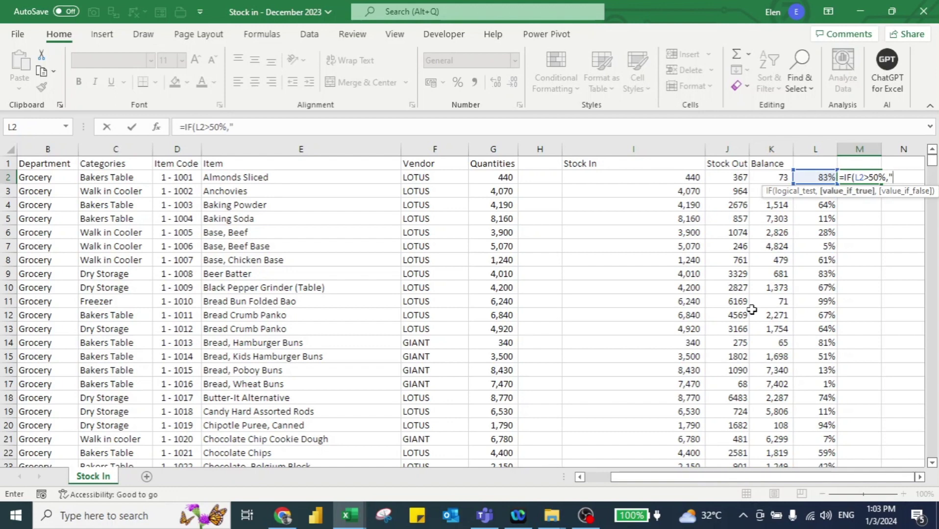
text("Good sal)
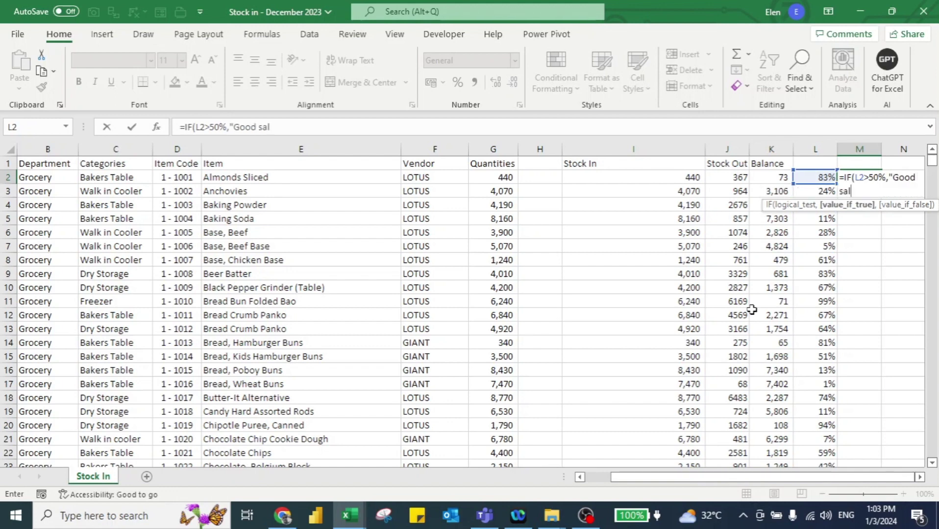
text(es",)
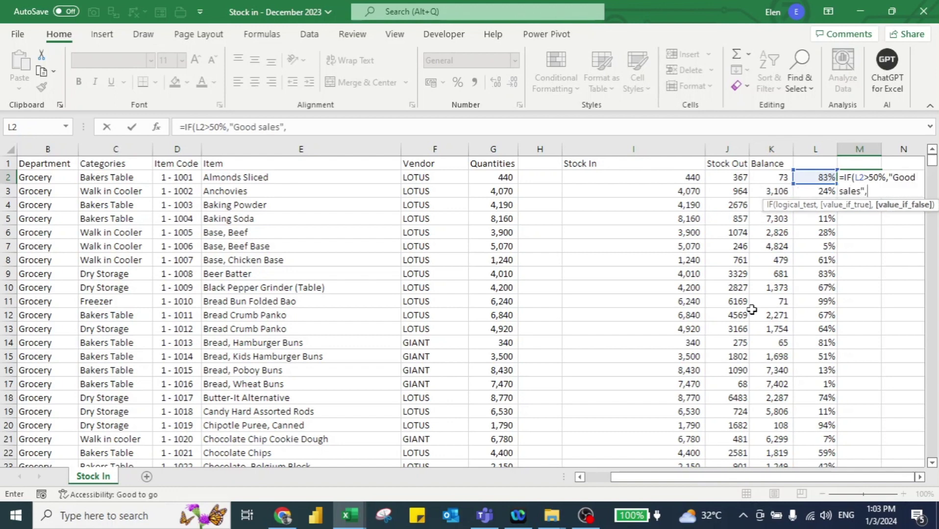
text("Average Sales)
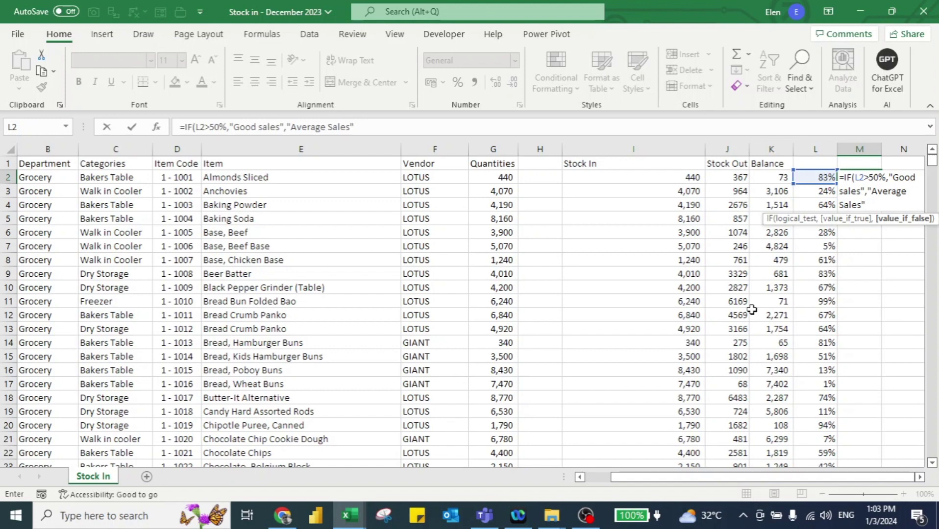
text("))
key(Return)
- Fill the IF formula from M2 down to the last data row
scroll(752, 310, right, 1)
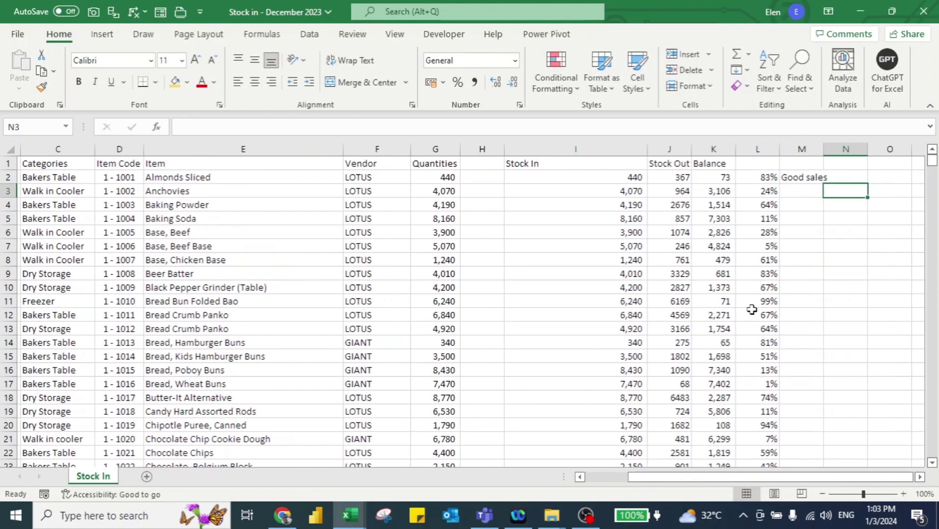
key(Up)
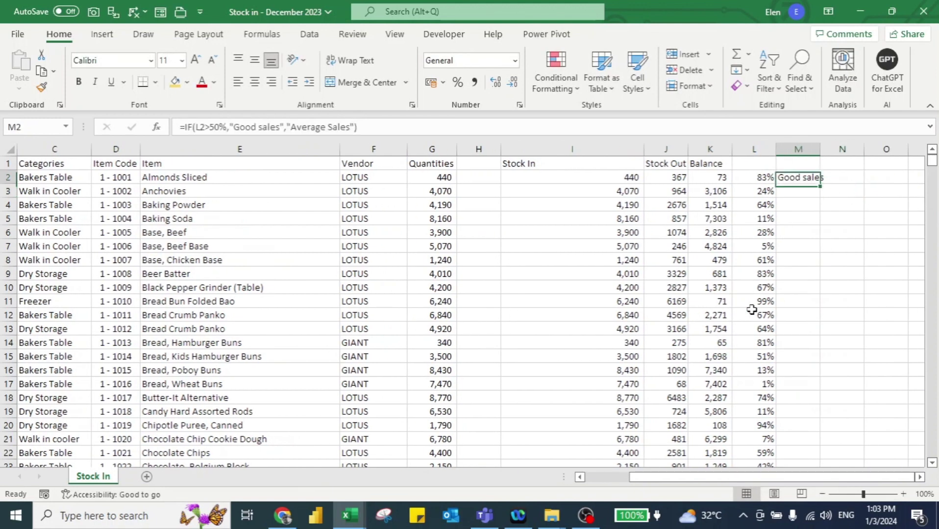
double_click(823, 183)
- Enter the header "Percentage" in L1 and the header "Performance" in M1
click(743, 228)
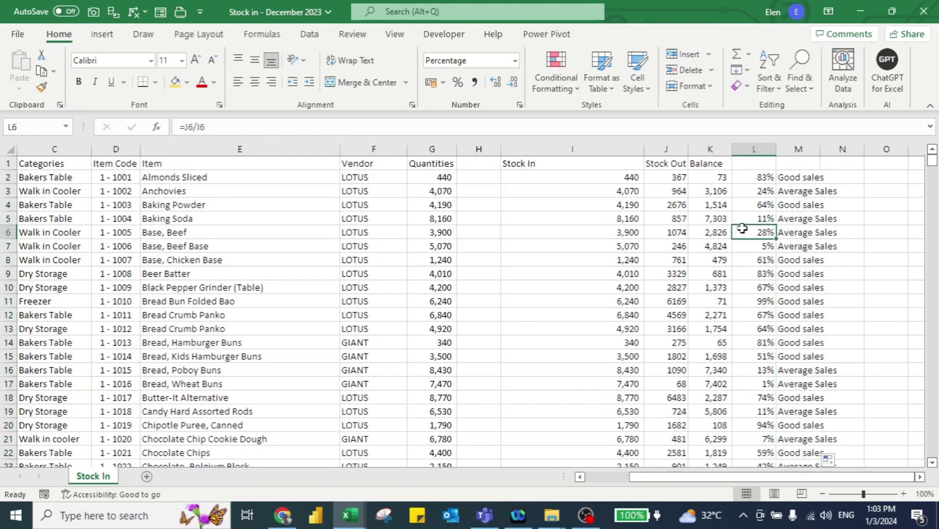
key(Up)
key(Up)
key(Up)
key(Up)
key(Up)
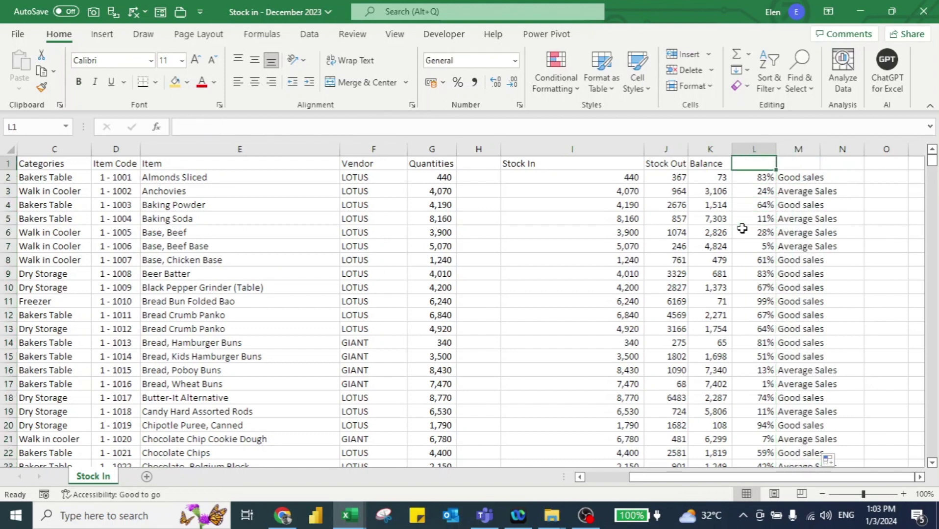
text(Percentage)
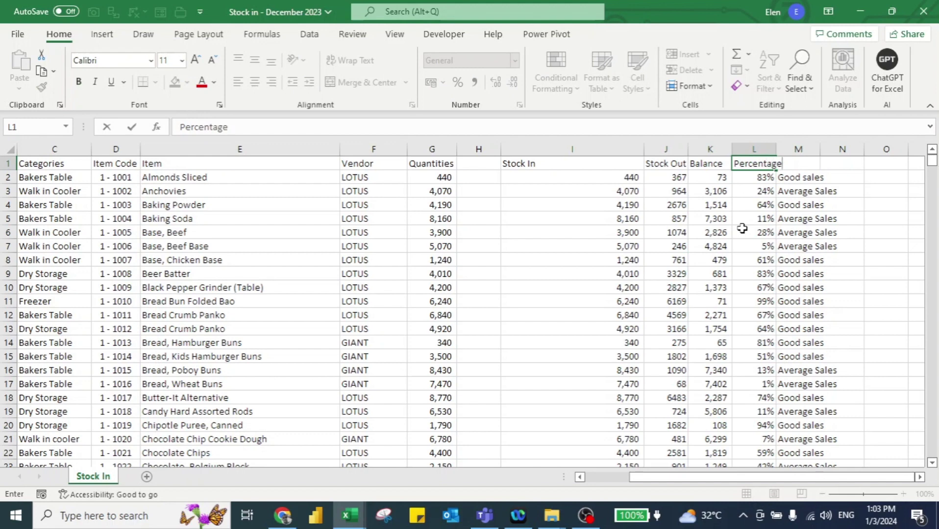
key(Return)
key(Right)
key(Up)
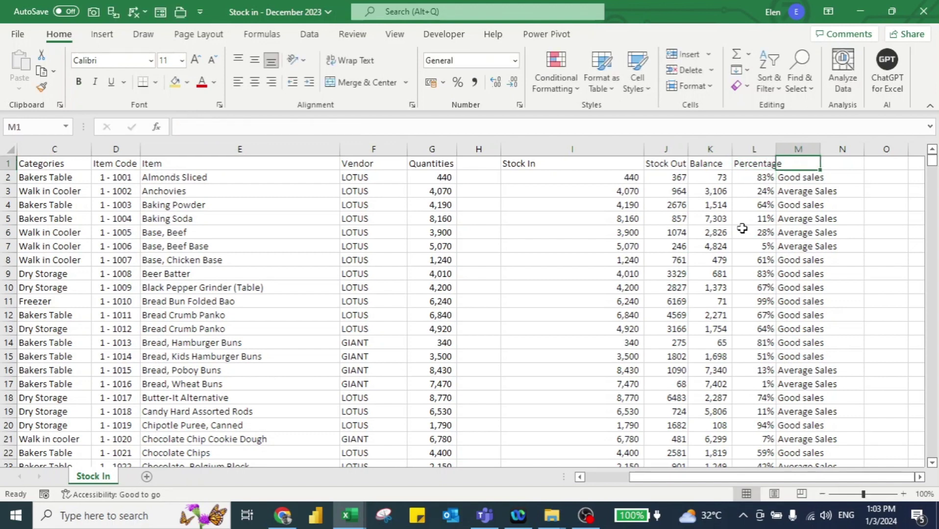
text(Performance)
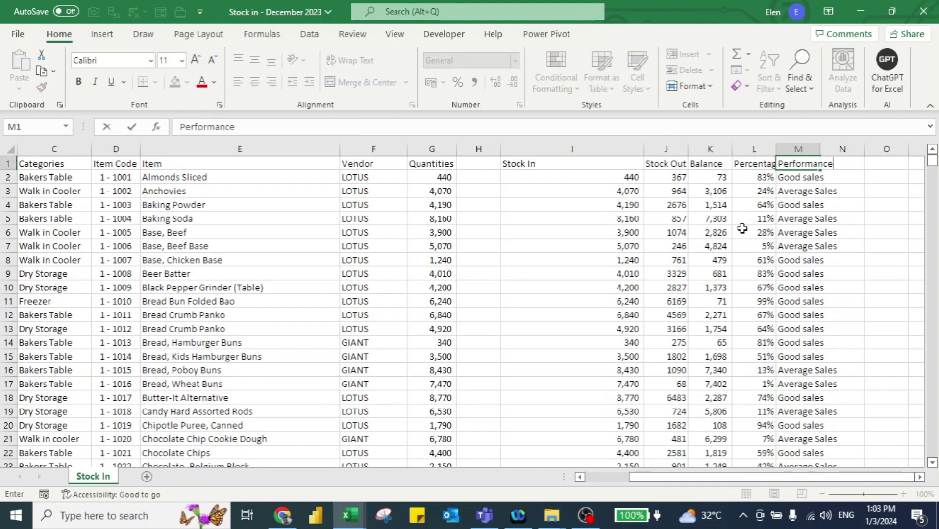
- AutoFit the widths of columns I to M, from Stock In through Performance, to their contents
key(Return)
key(Left)
key(Left)
key(Left)
key(Left)
key(shift+Up)
key(ctrl+shift+Right)
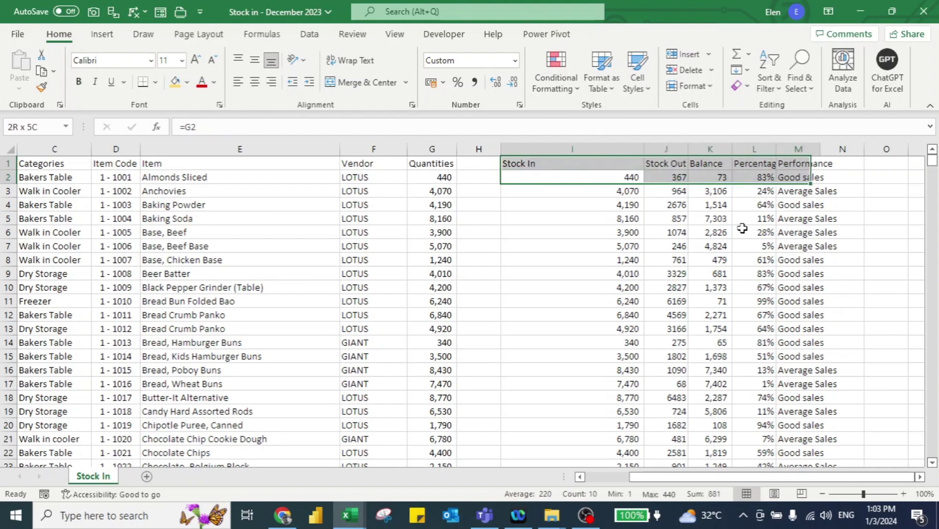
key(ctrl+shift+Down)
key(alt+h)
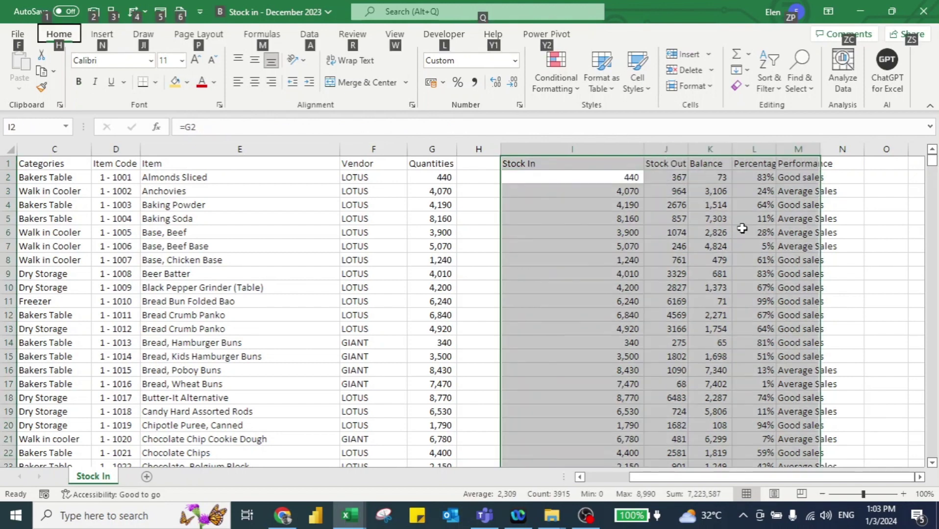
key(o)
key(i)
key(Right)
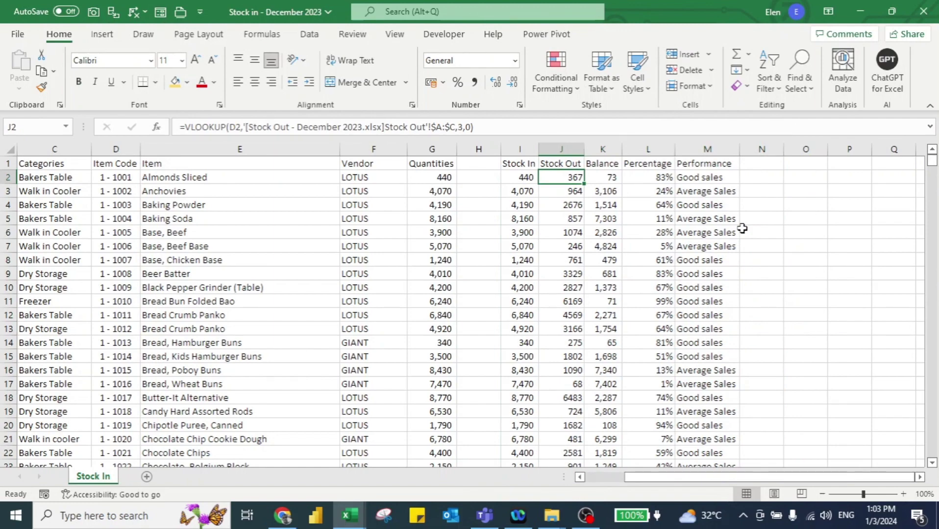
key(Right)
key(Right)
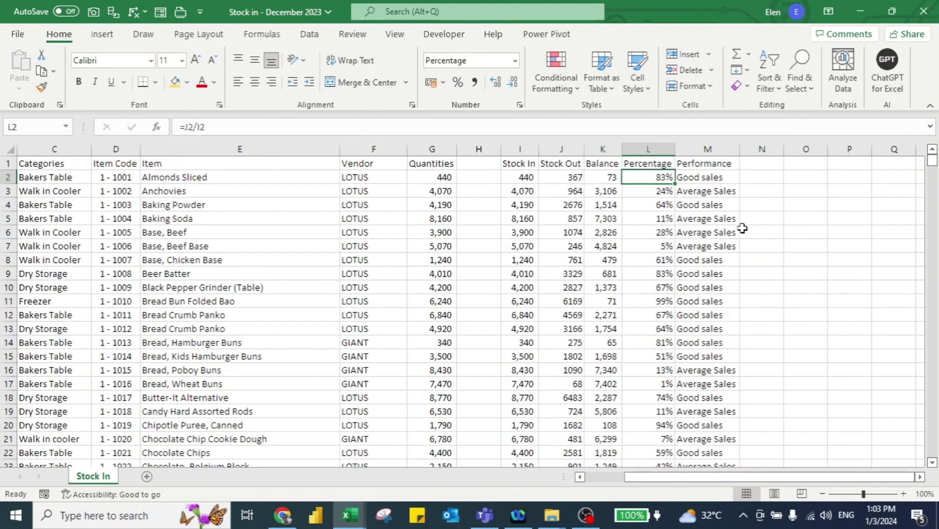
- Highlight the Percentage values in column L that are greater than 80% with Green Fill with Dark Green Text
key(ctrl+shift+Down)
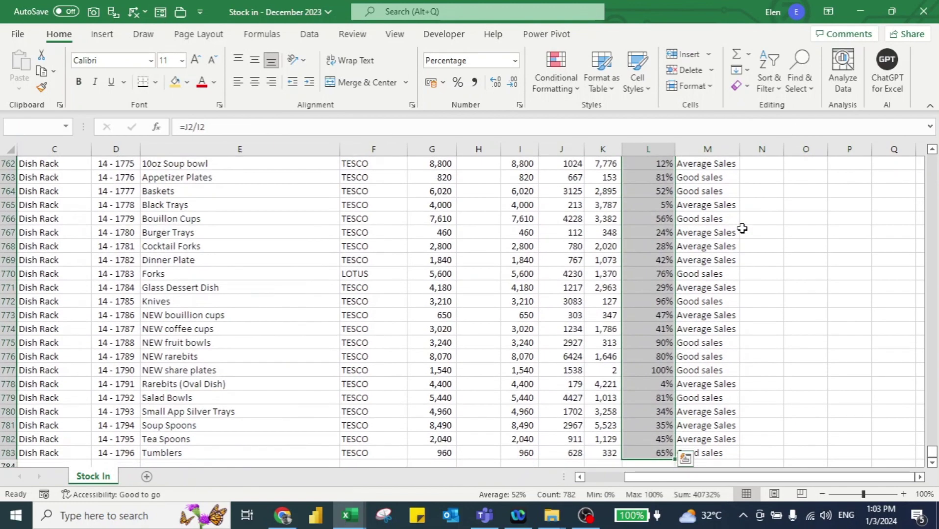
click(544, 81)
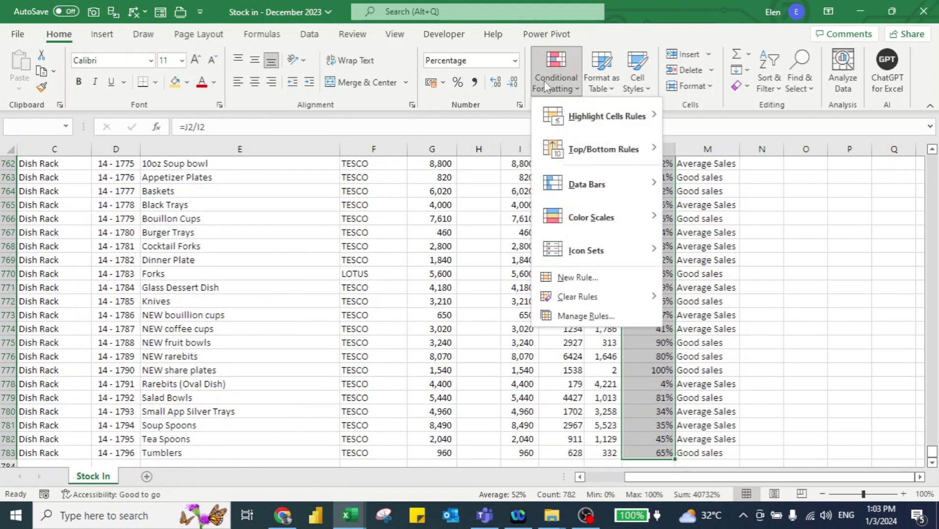
mouse_move(594, 114)
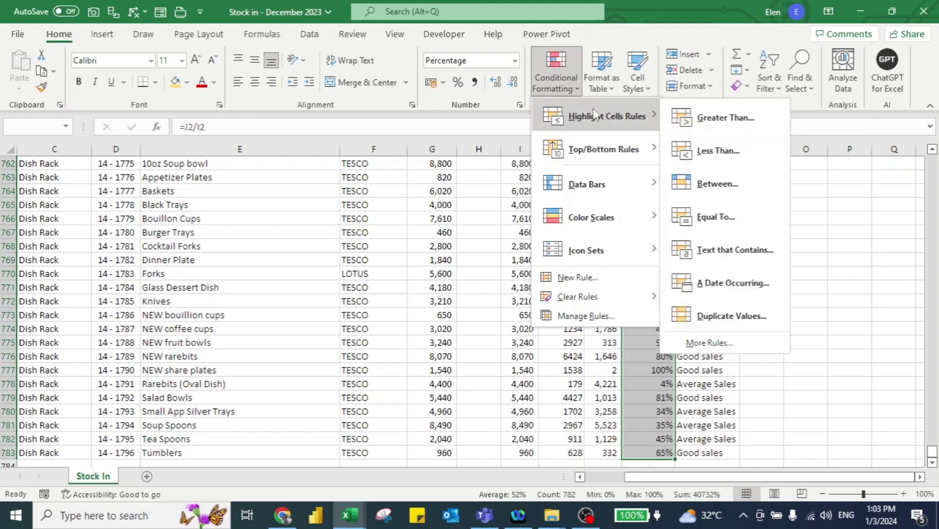
click(690, 118)
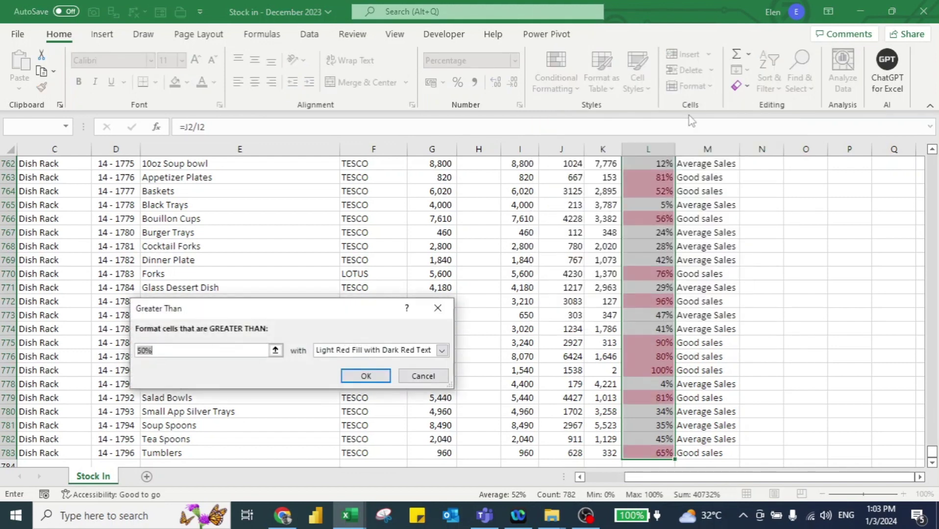
text(80%)
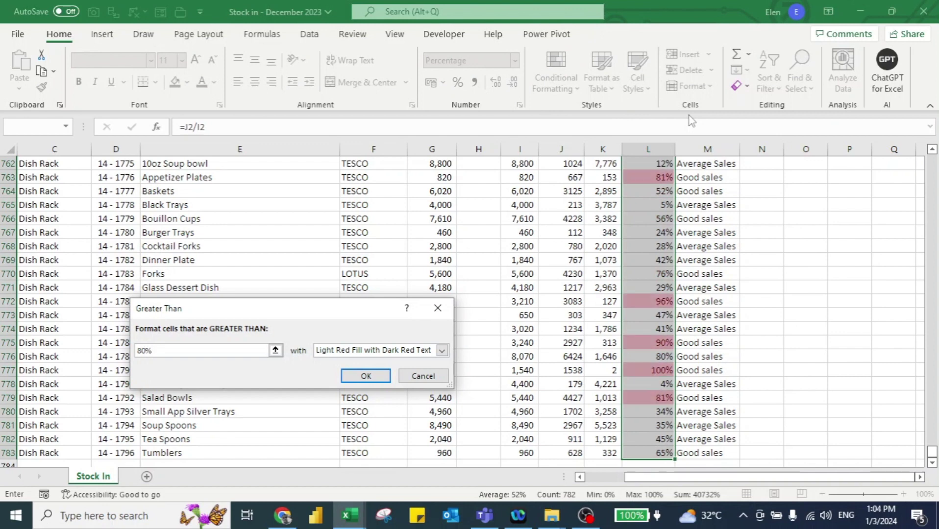
click(441, 350)
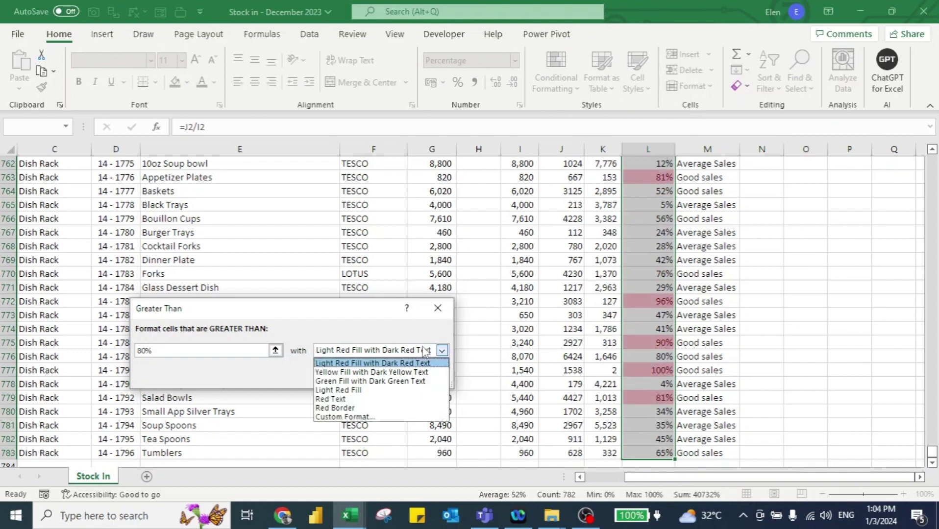
click(377, 381)
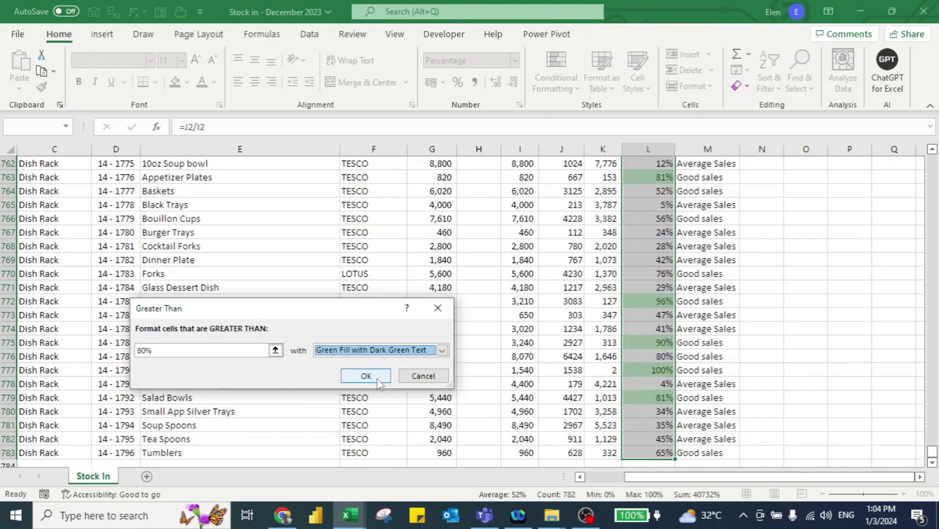
click(378, 376)
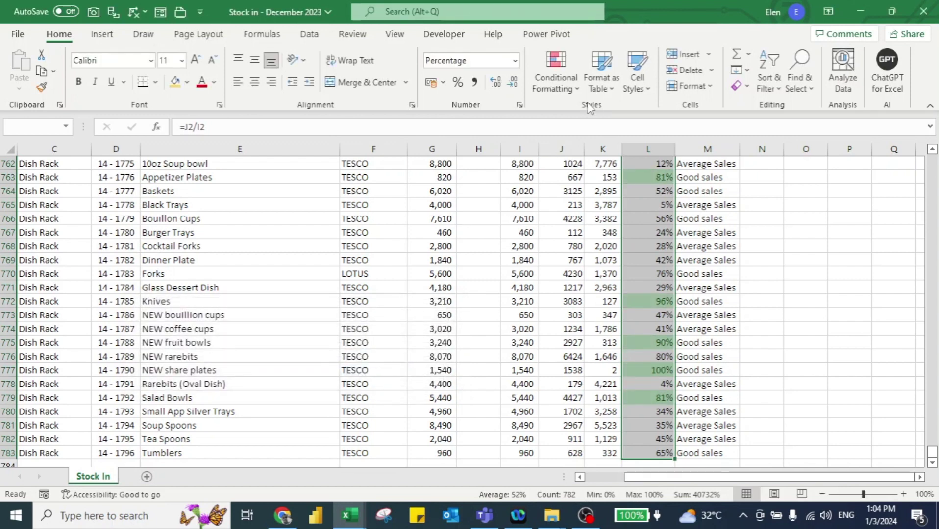
- Add a Less Than 50% highlight rule to the Percentage values using Light Red Fill with Dark Red Text
click(565, 80)
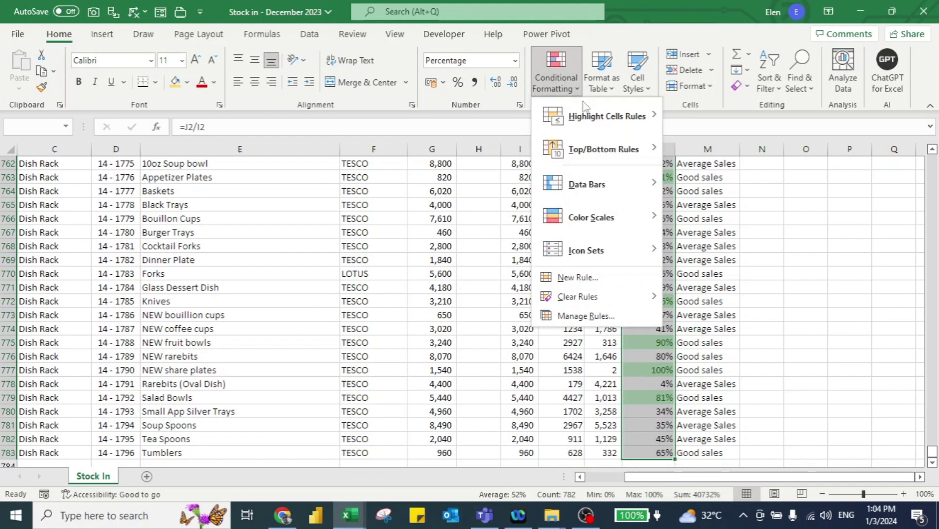
mouse_move(593, 117)
click(711, 142)
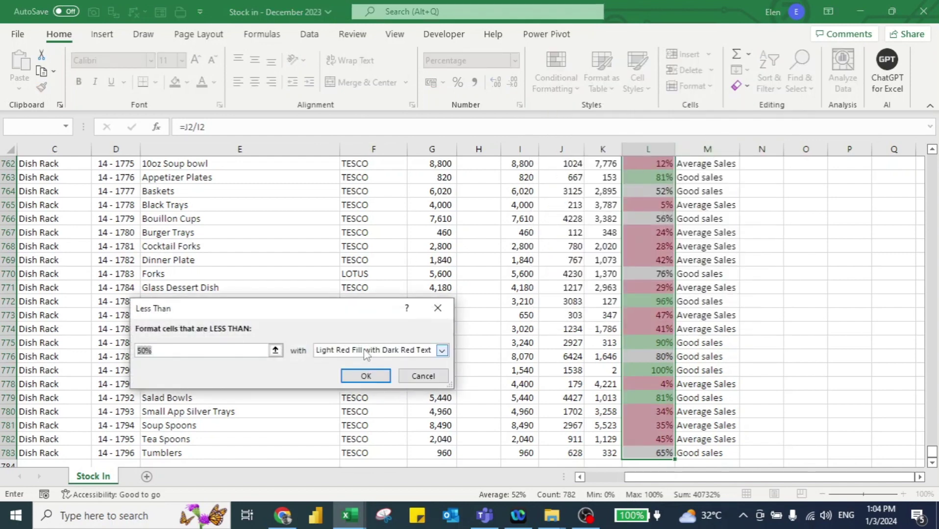
click(362, 375)
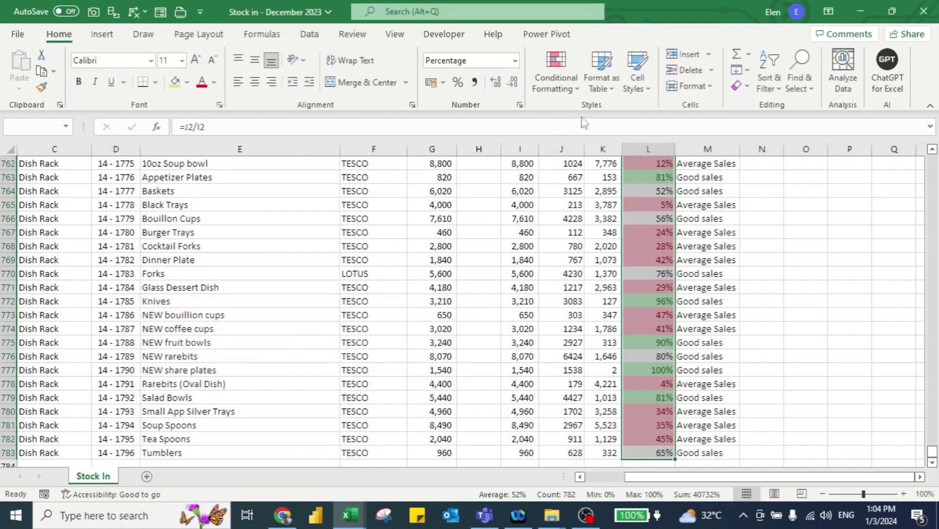
- Add a Between 50% and 80% highlight rule to the Percentage values using Yellow Fill with Dark Yellow Text
click(564, 80)
mouse_move(590, 119)
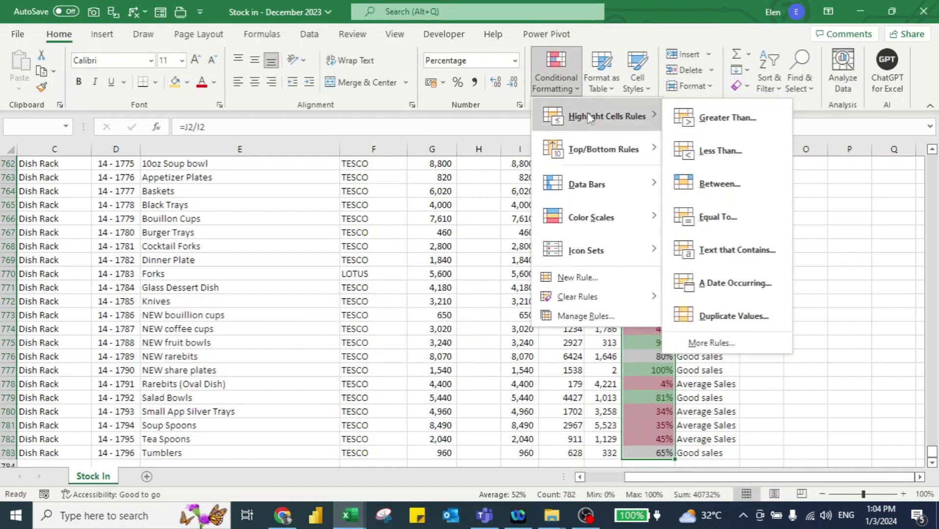
click(732, 190)
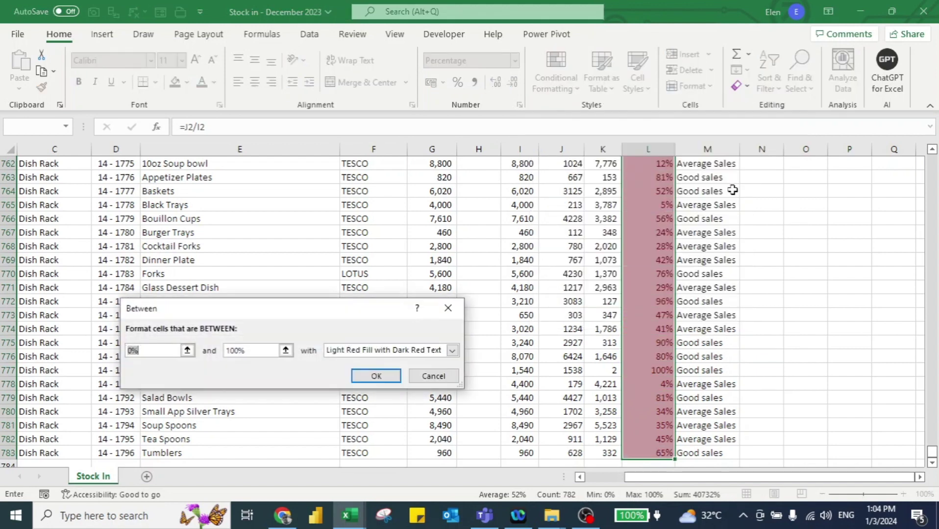
text(50)
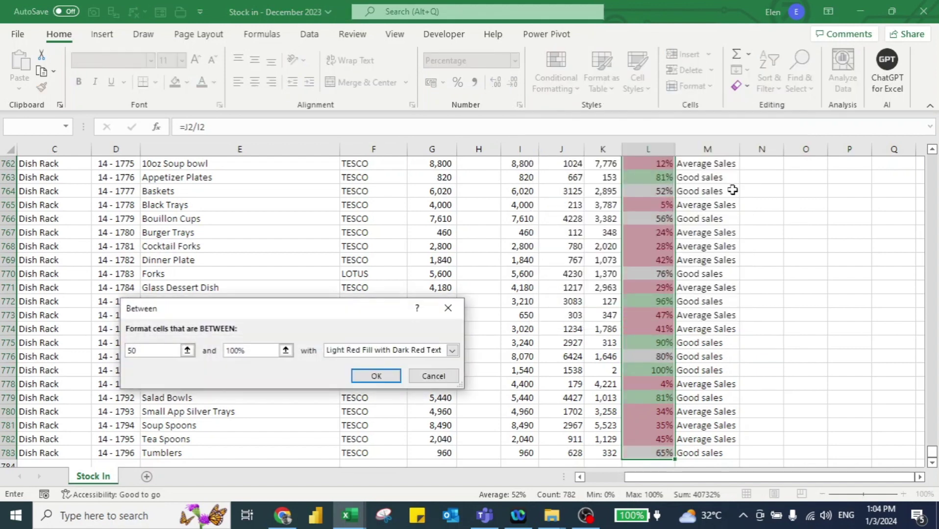
text(%)
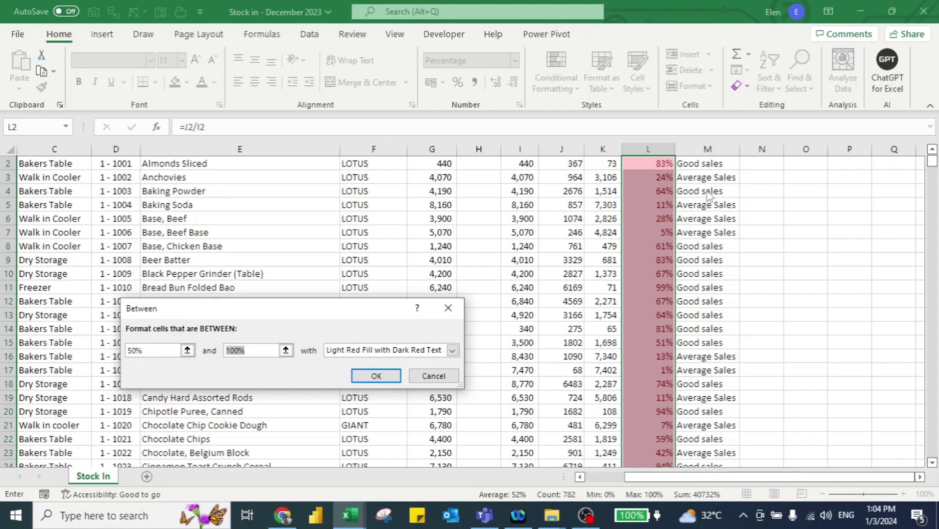
text(80%)
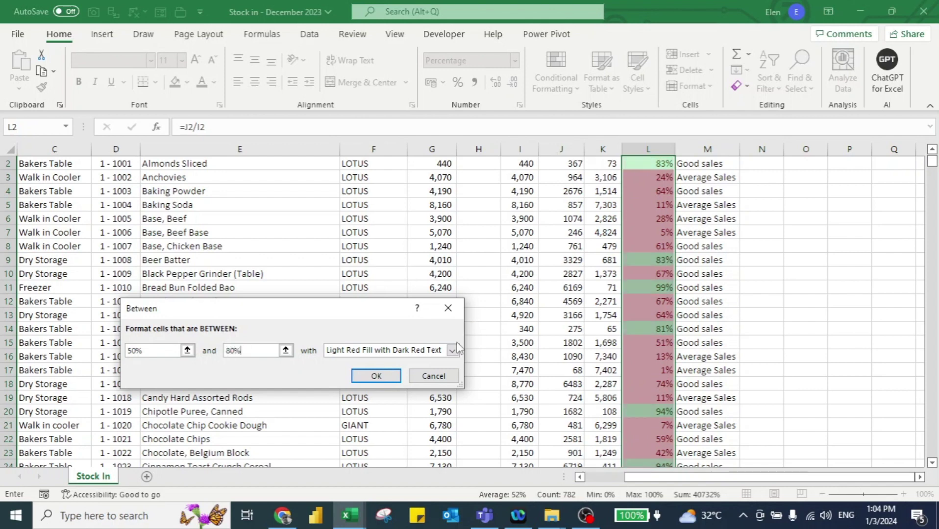
click(435, 351)
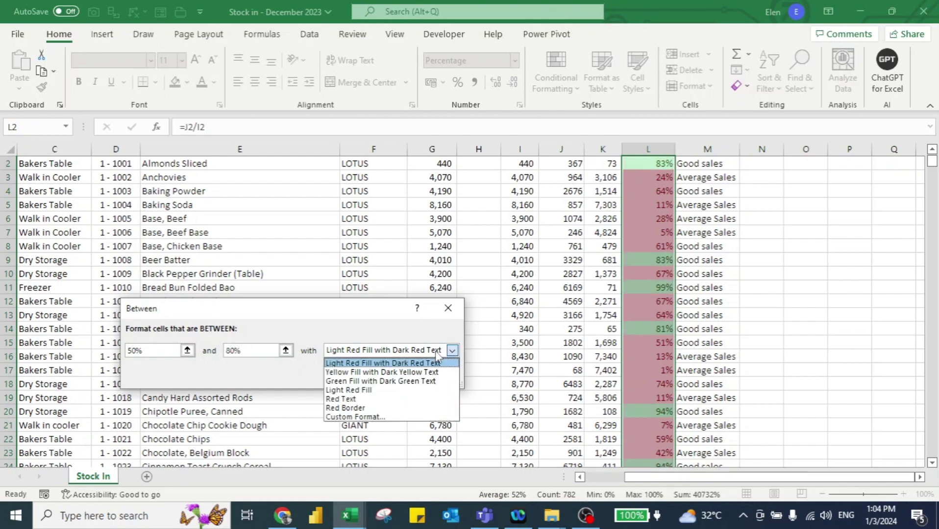
click(381, 373)
click(386, 380)
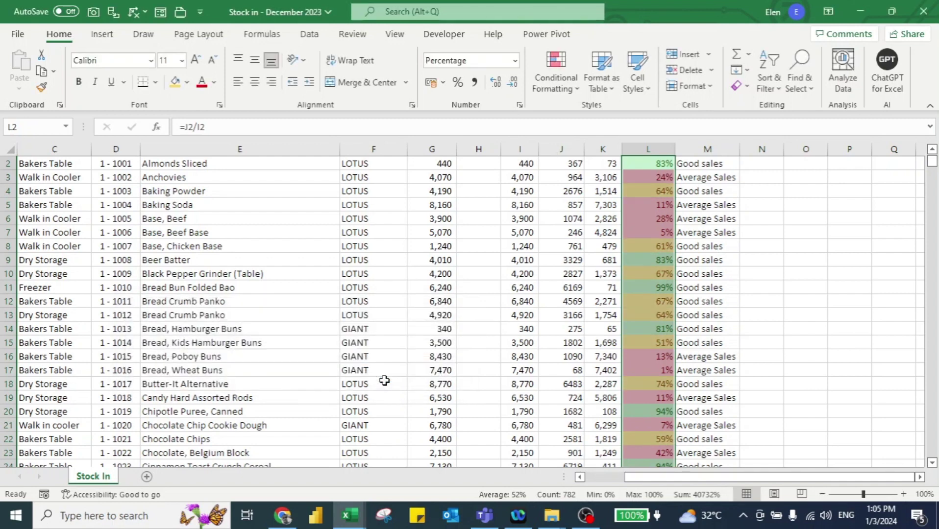
- Set up a Text That Contains highlight rule for "goo" on the Performance values from M2 down to the last data row
key(Up)
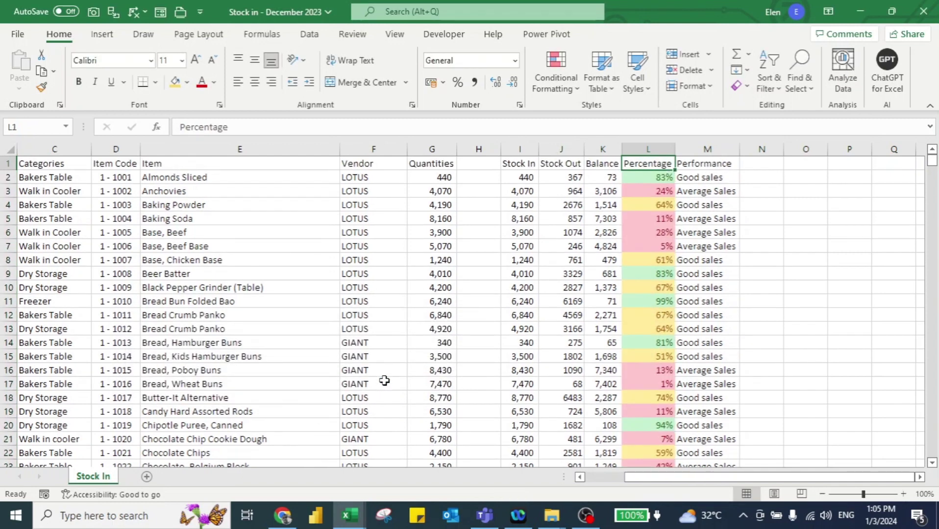
key(Right)
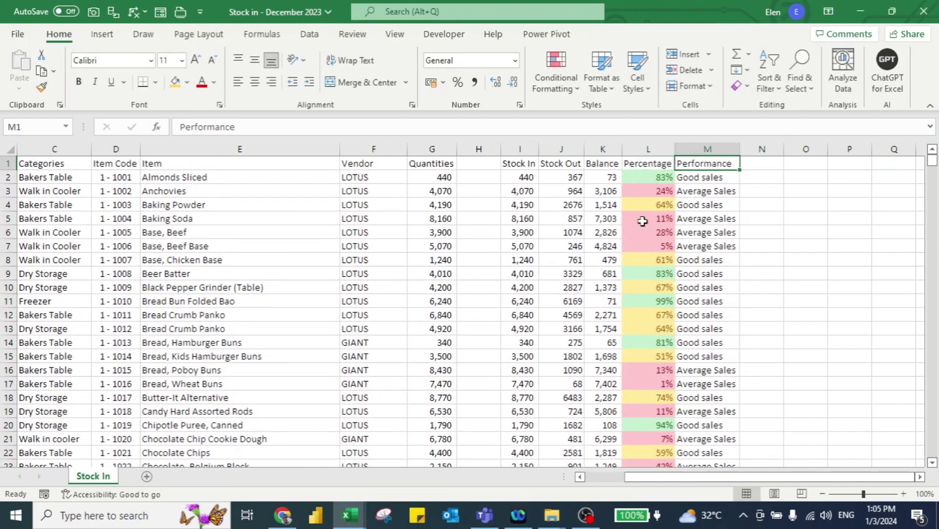
key(Down)
key(ctrl+shift+Down)
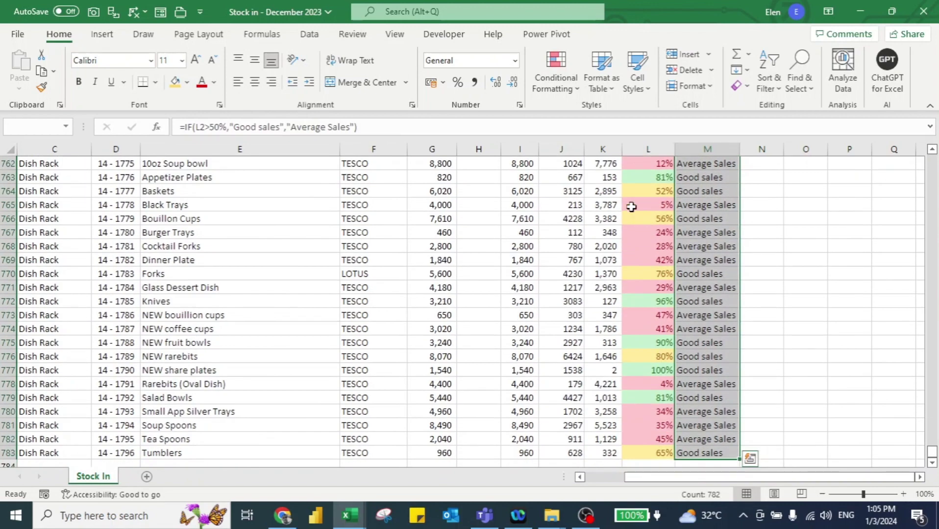
click(557, 80)
mouse_move(612, 117)
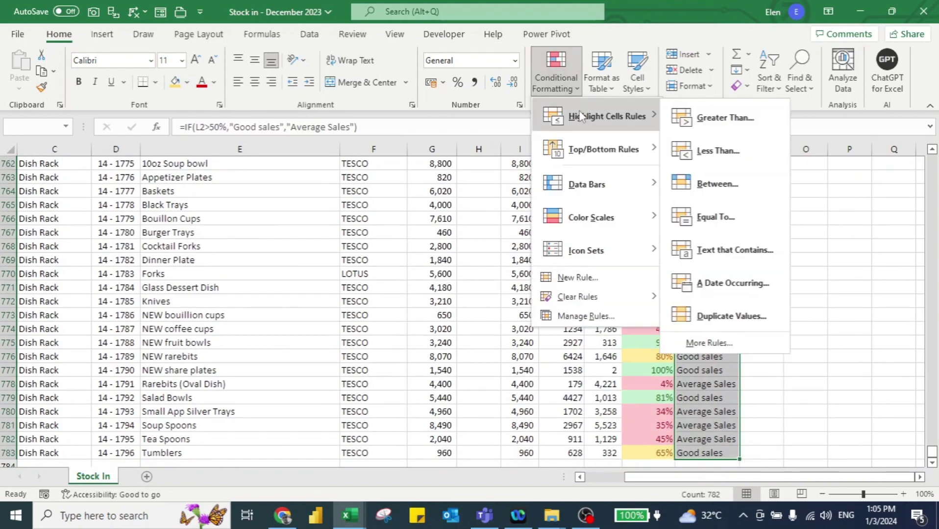
click(730, 255)
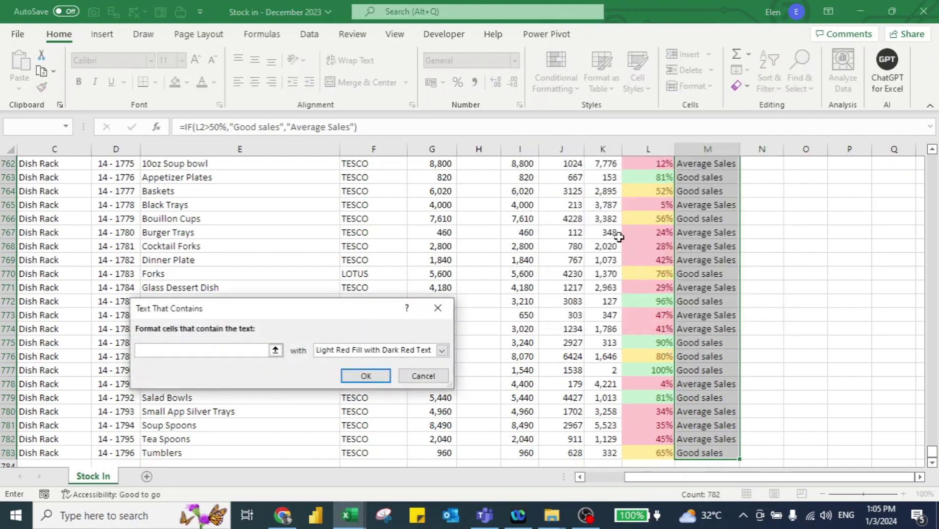
text(goo)
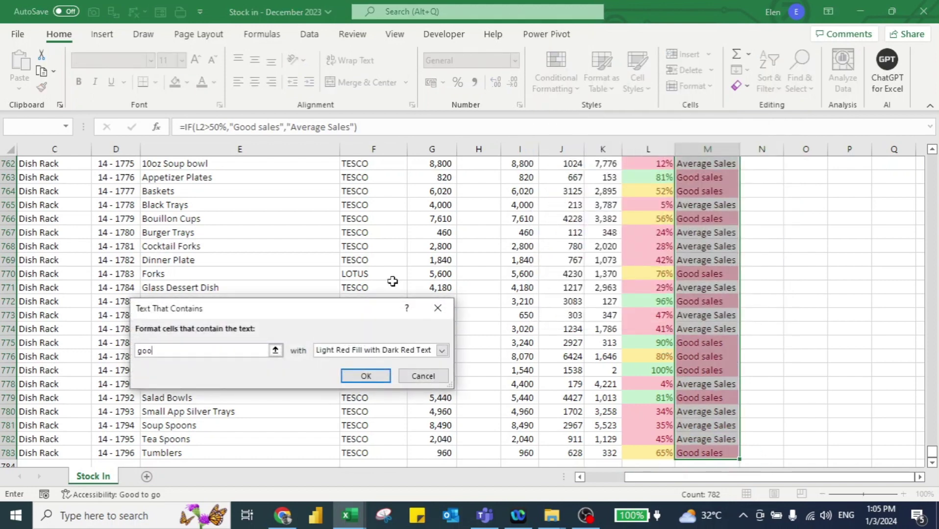
- Give the "goo" text rule a custom format with a light green fill and bold font, and apply it
click(356, 351)
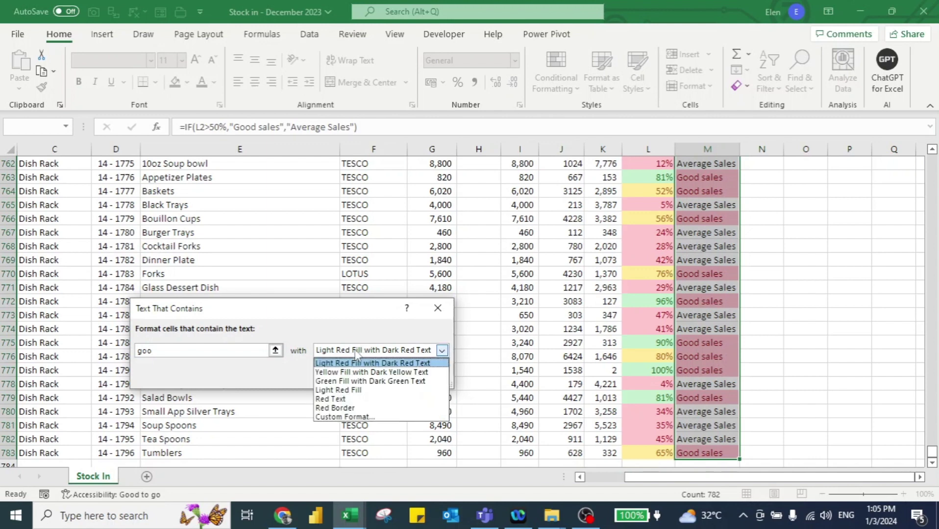
click(349, 417)
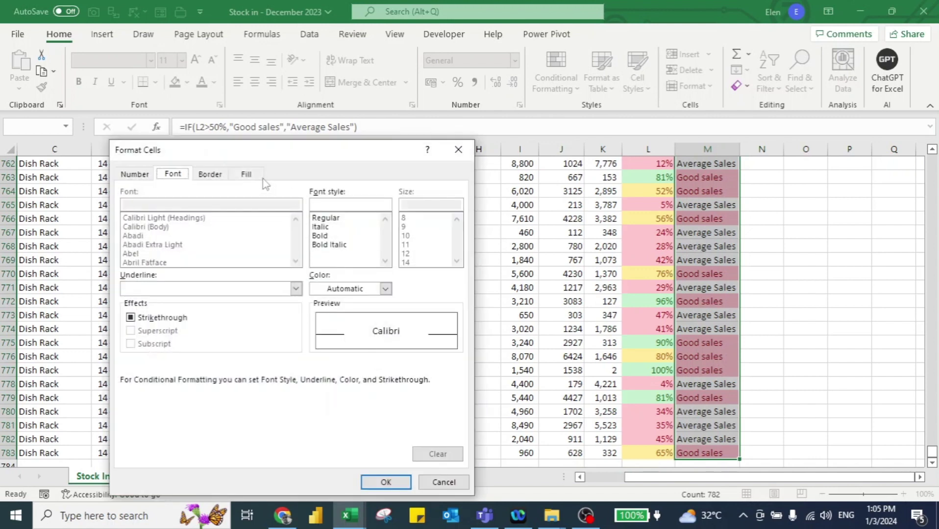
click(256, 177)
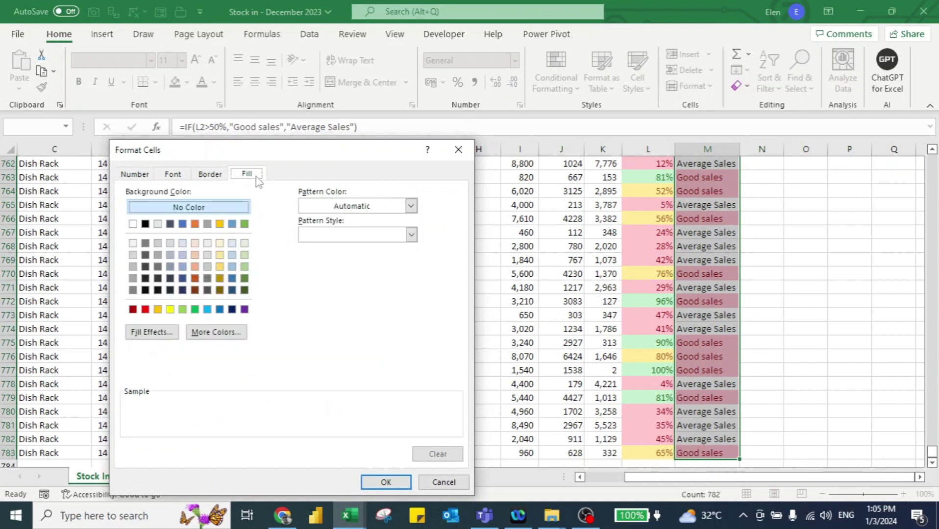
click(182, 310)
click(169, 176)
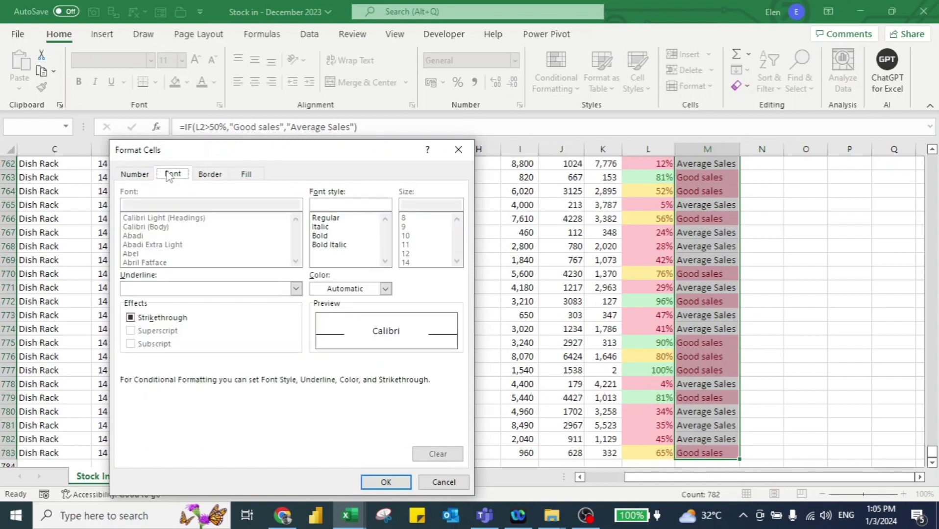
click(324, 237)
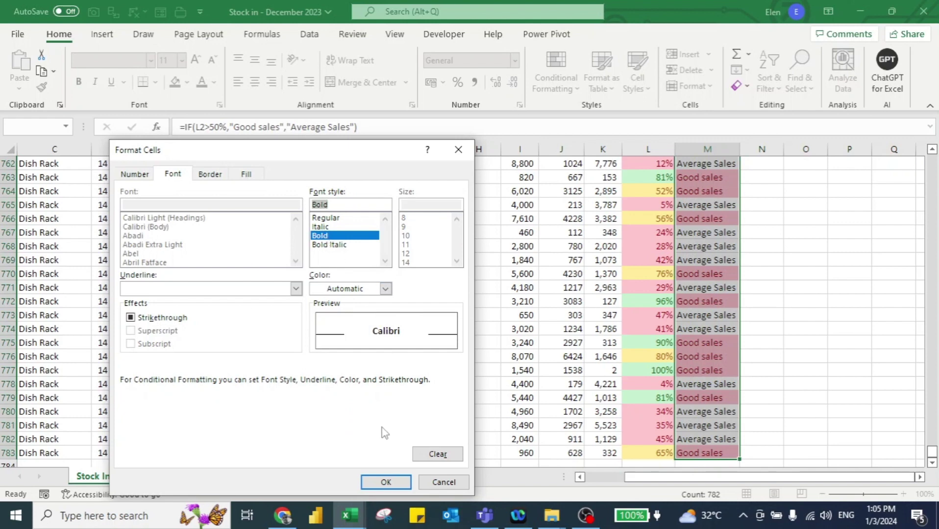
click(374, 483)
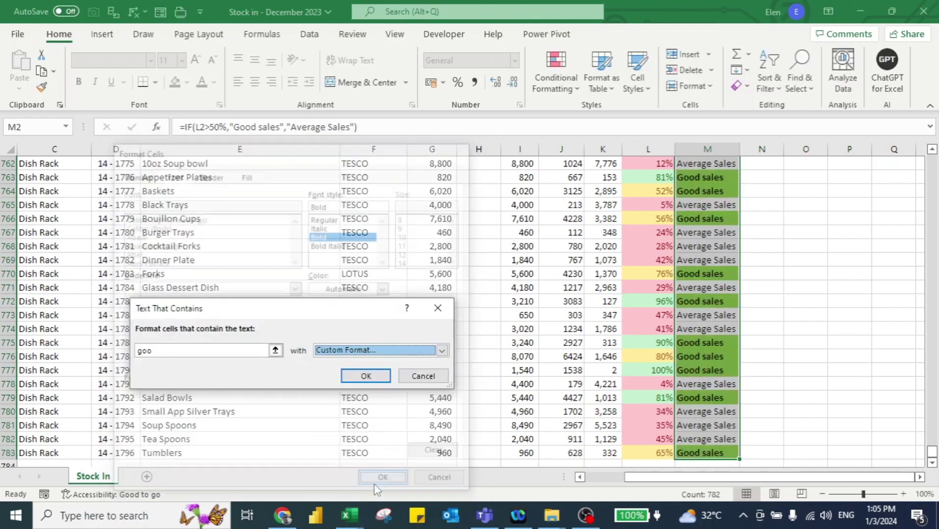
click(363, 377)
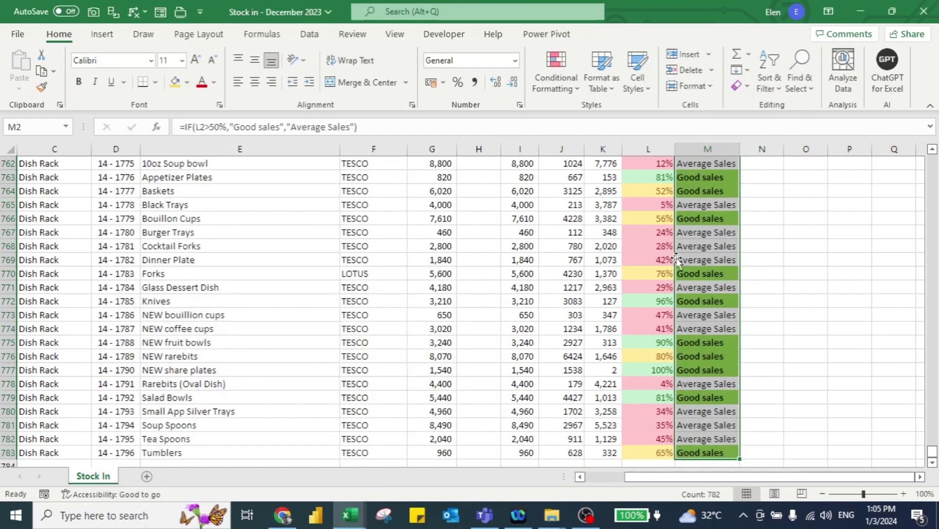
- Set up a Text That Contains highlight rule for "av" on the selected Performance values
click(552, 82)
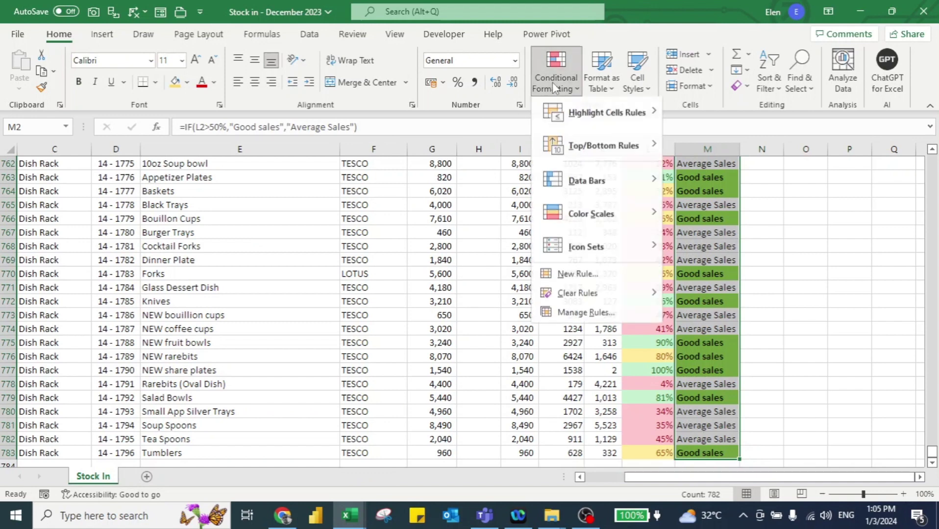
mouse_move(608, 116)
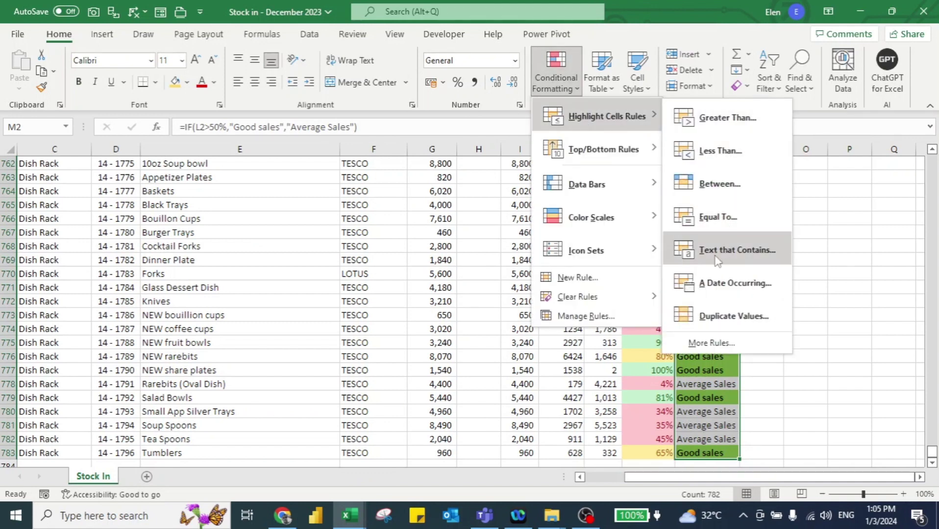
click(730, 250)
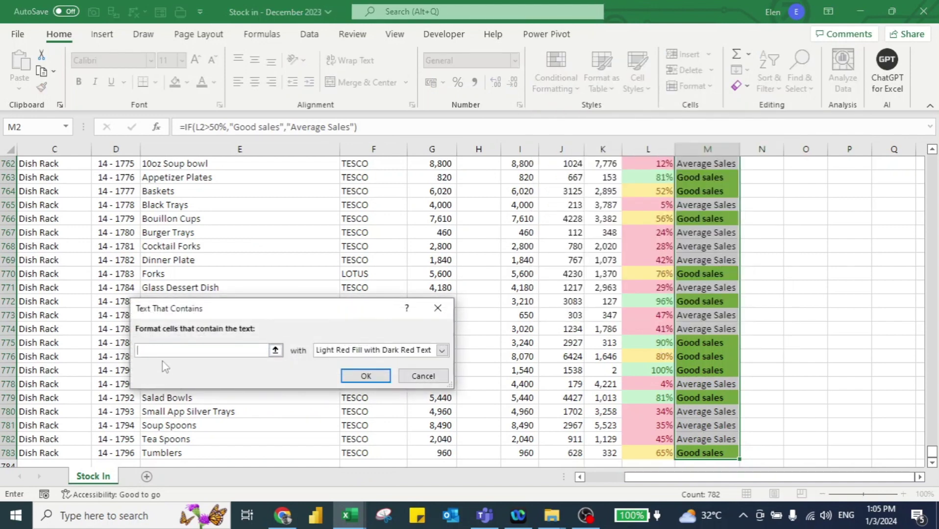
text(av)
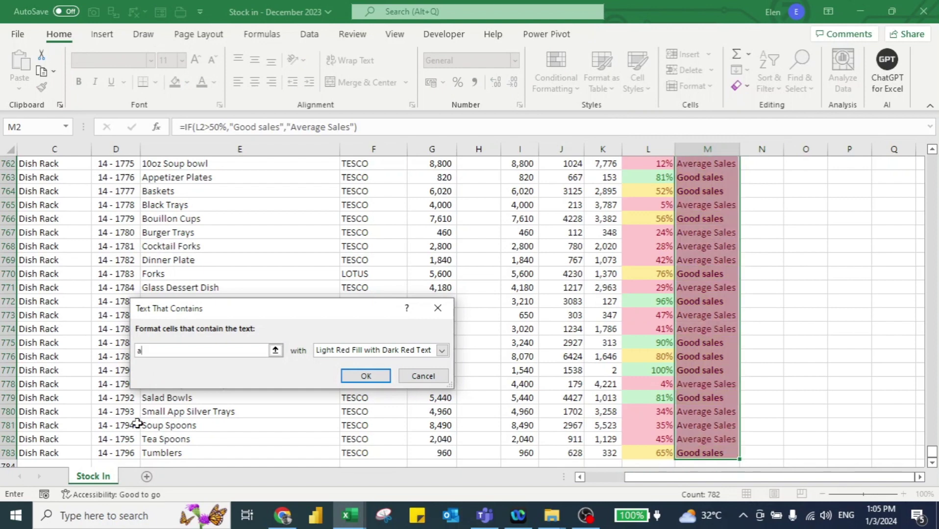
- Give the "av" text rule a custom format with a red background fill, and apply it
click(331, 351)
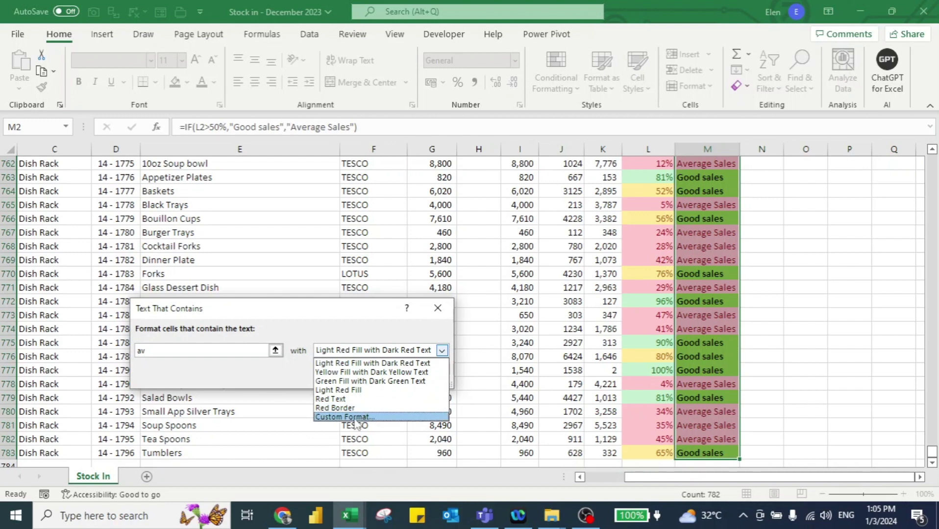
click(353, 417)
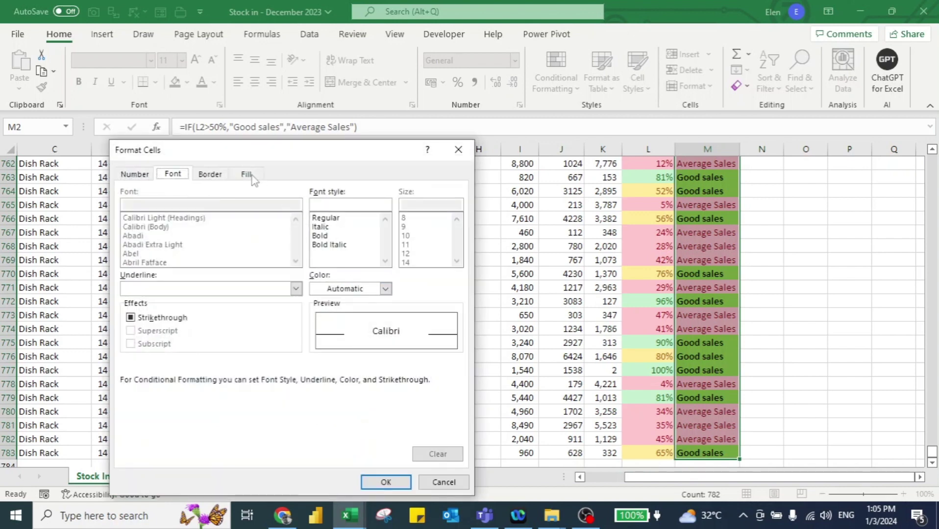
click(251, 178)
click(145, 309)
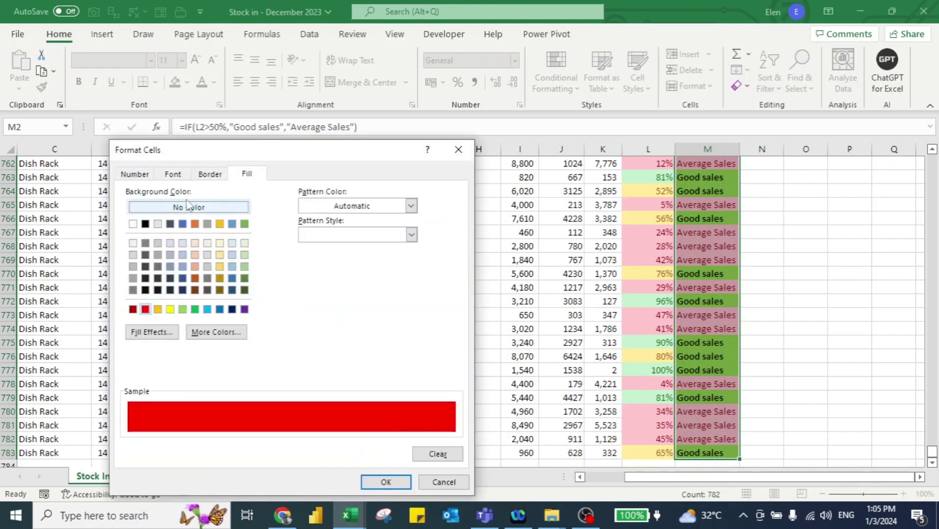
click(382, 483)
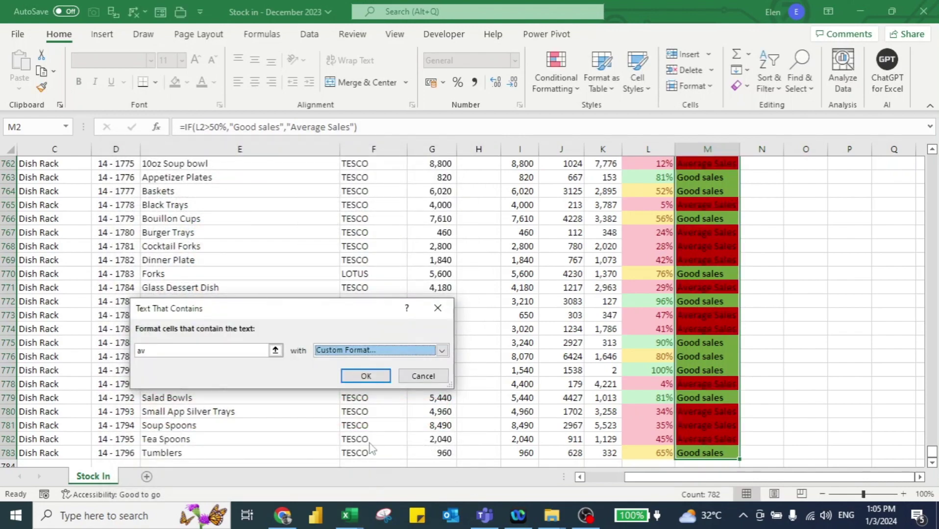
click(366, 377)
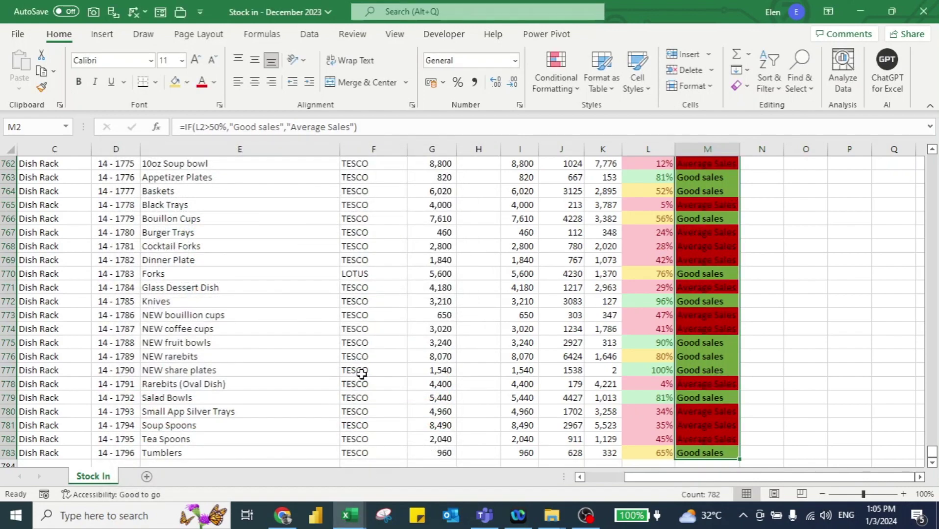
- Return to the top of the table and review the colour-coded Percentage and Performance values in the first rows
key(ctrl+Up)
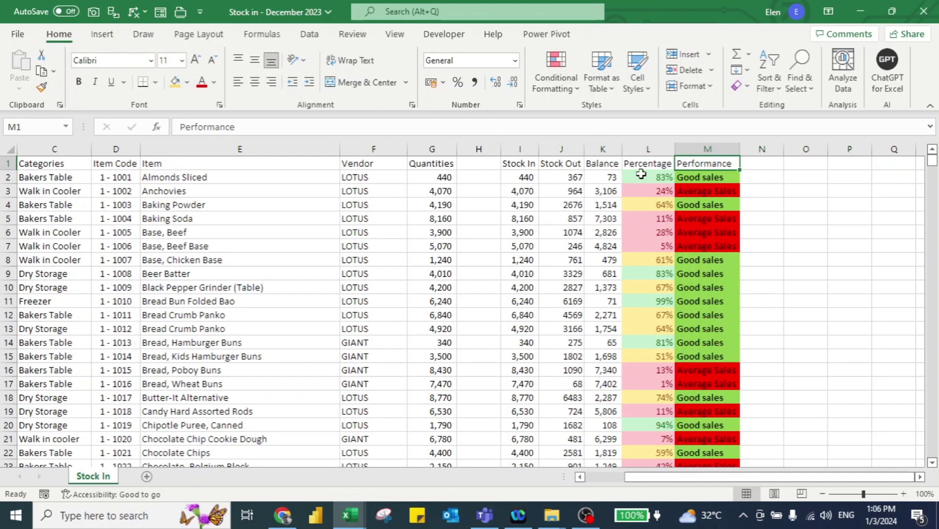
key(Left)
key(Down)
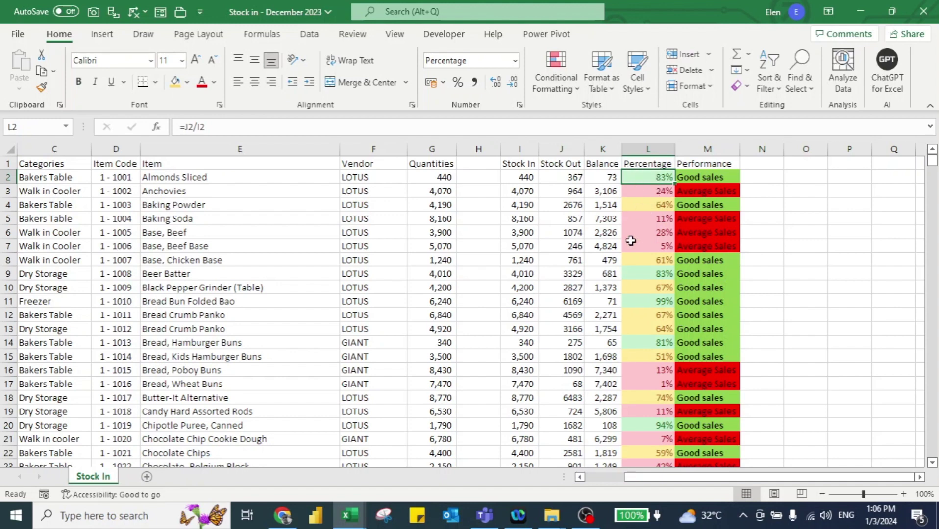
key(Down)
key(Down)
key(Down)
key(Down)
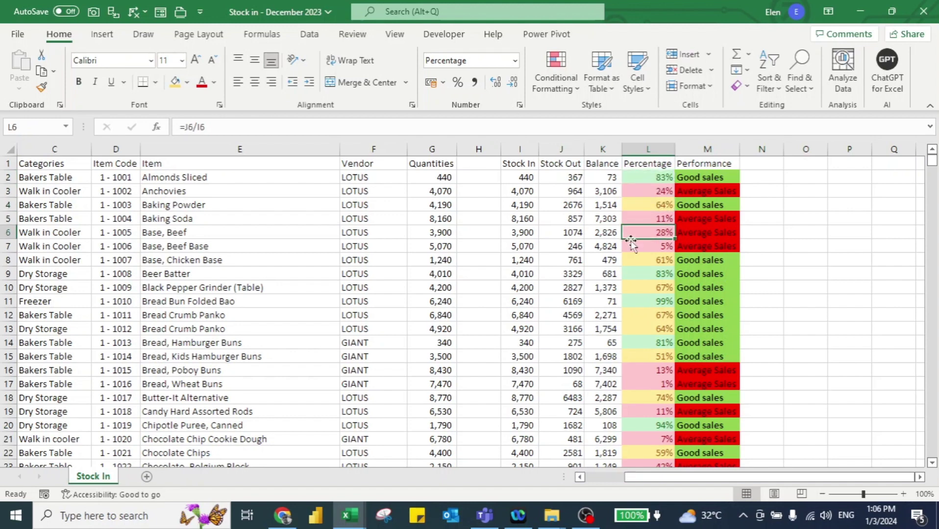
key(Right)
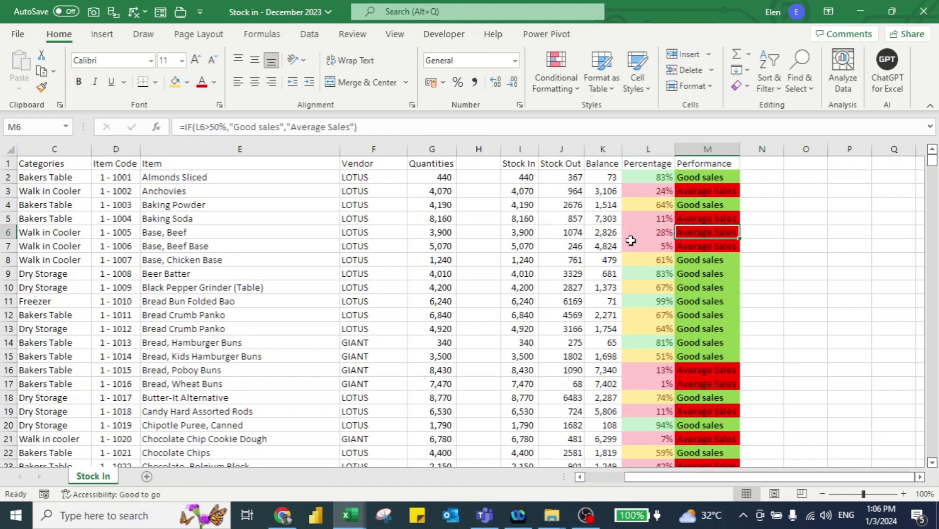